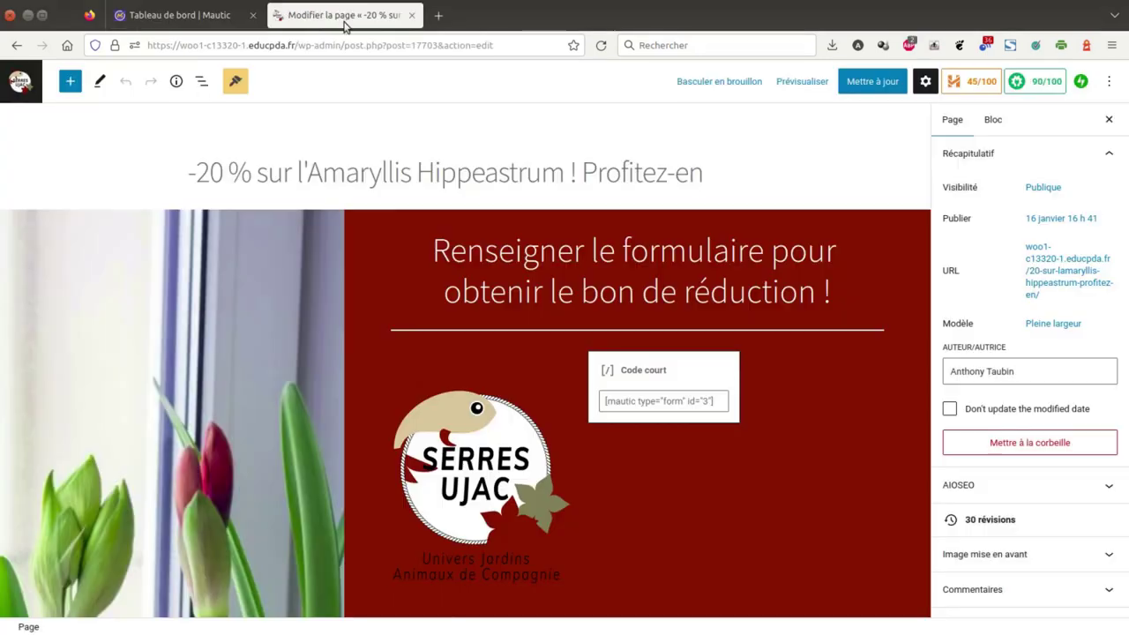
Switch to Mautic and create a new campaign form (Nouveau formulaire de campagne).
drag(279, 176, 502, 179)
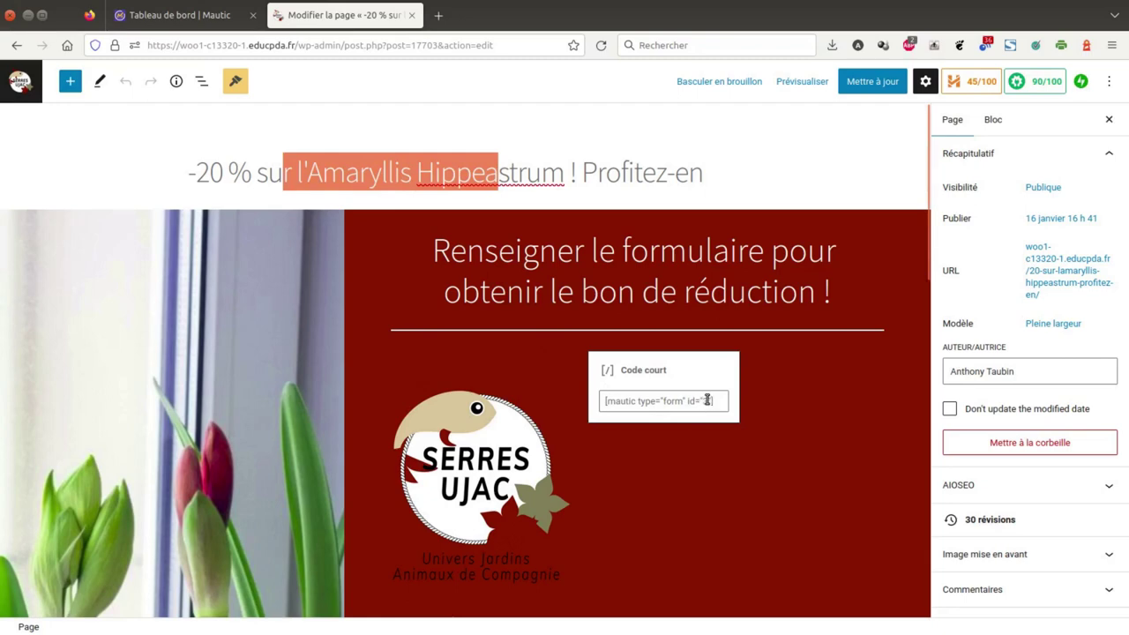
click(193, 19)
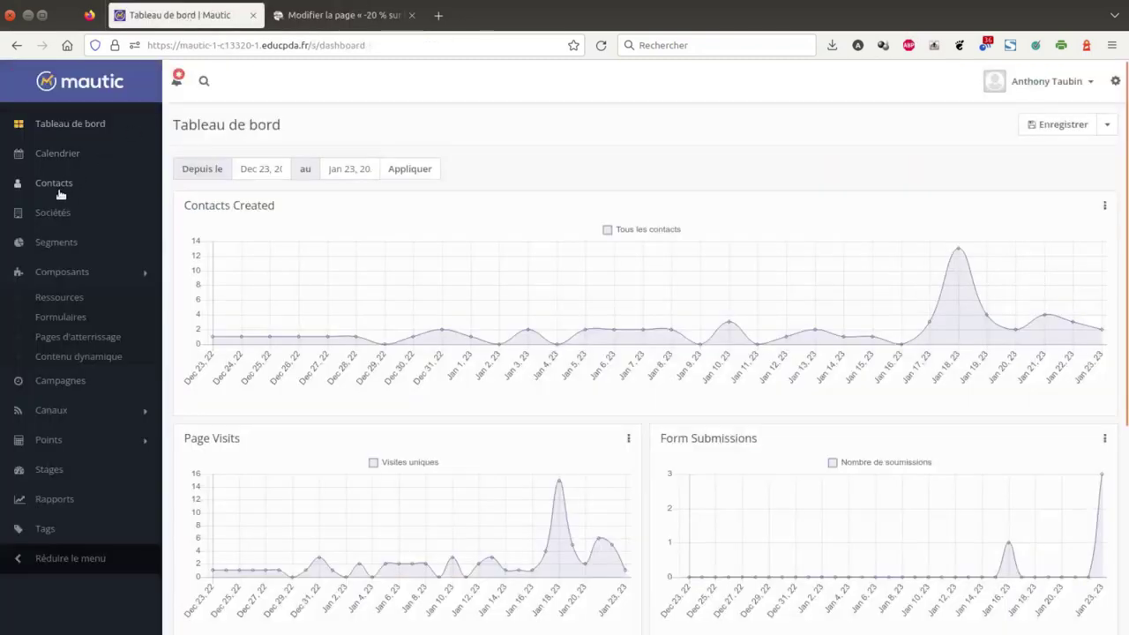
click(56, 318)
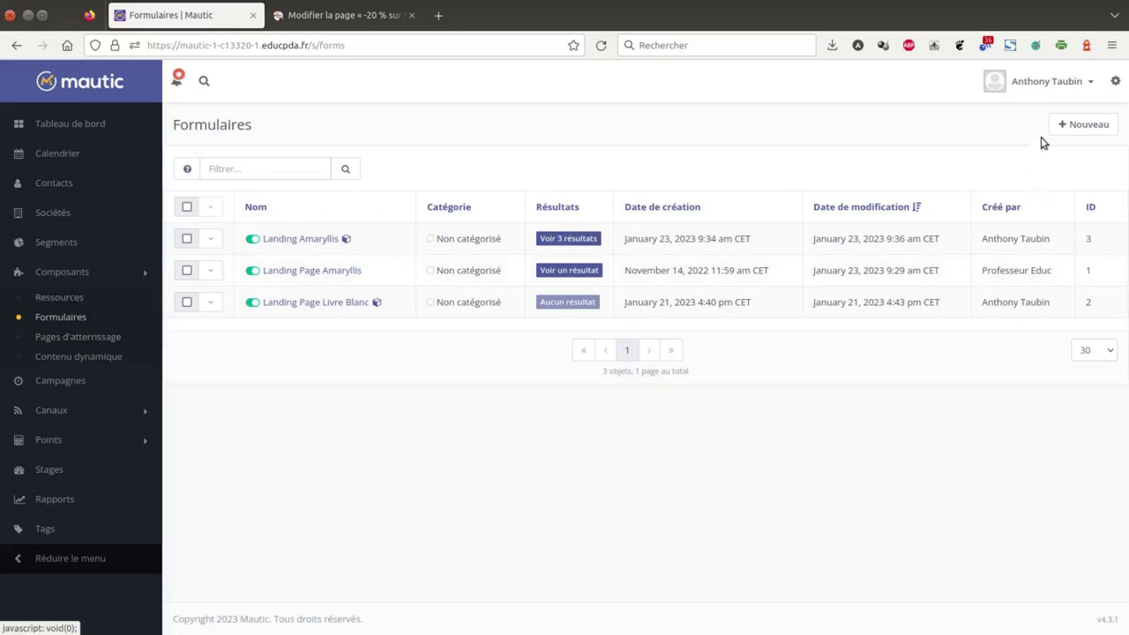
click(1075, 124)
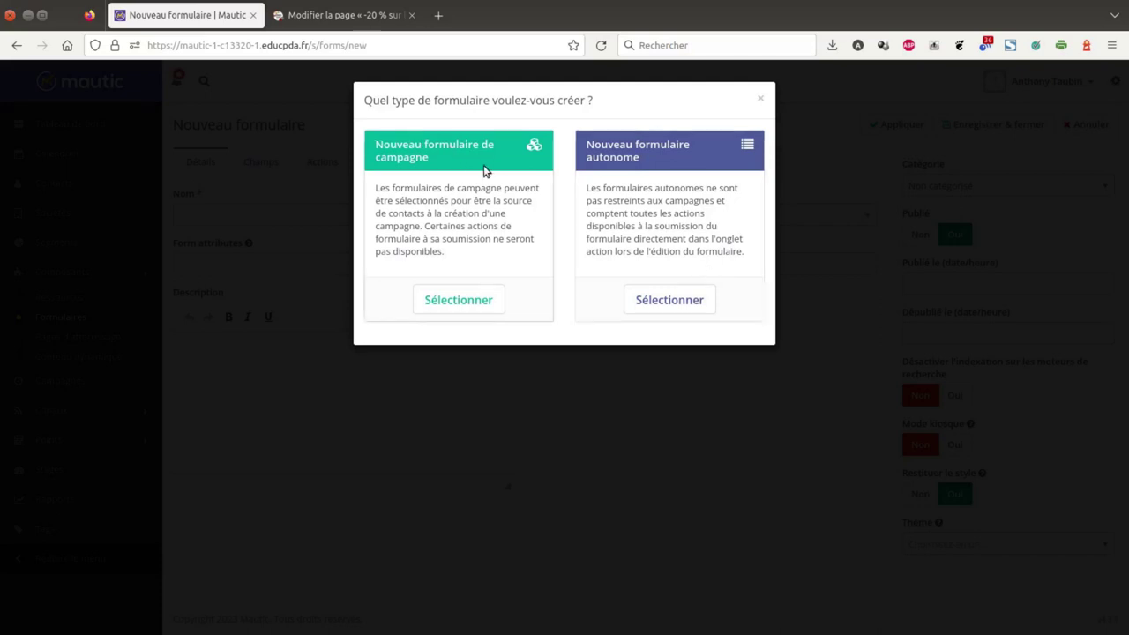
click(466, 300)
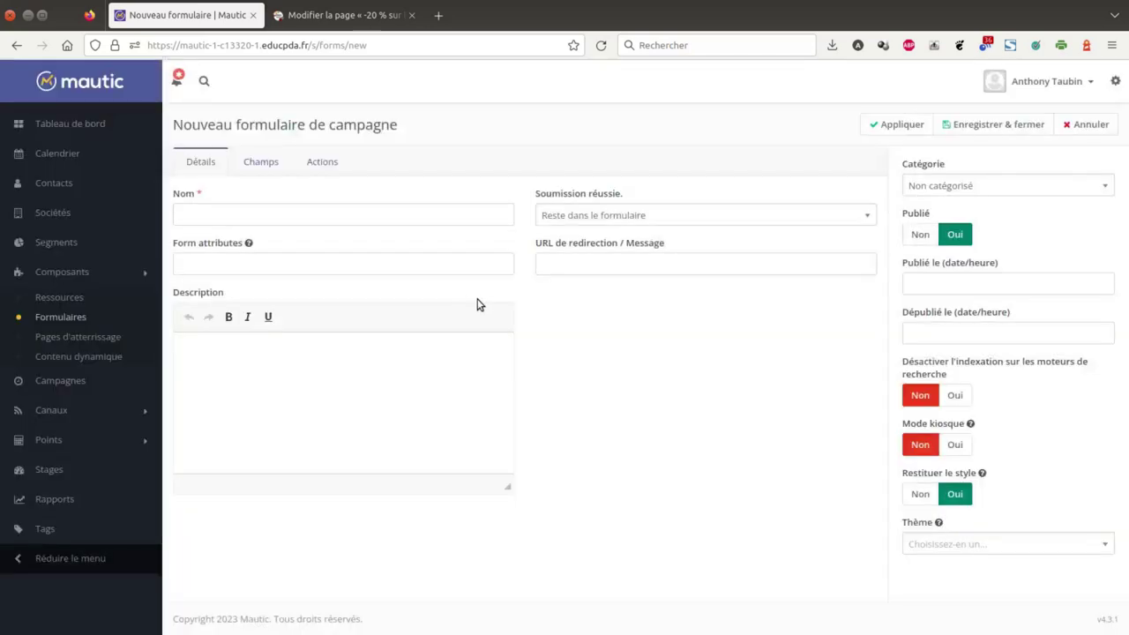
Name the form Landing-livre-blanc and copy that same text into its form attributes.
click(304, 212)
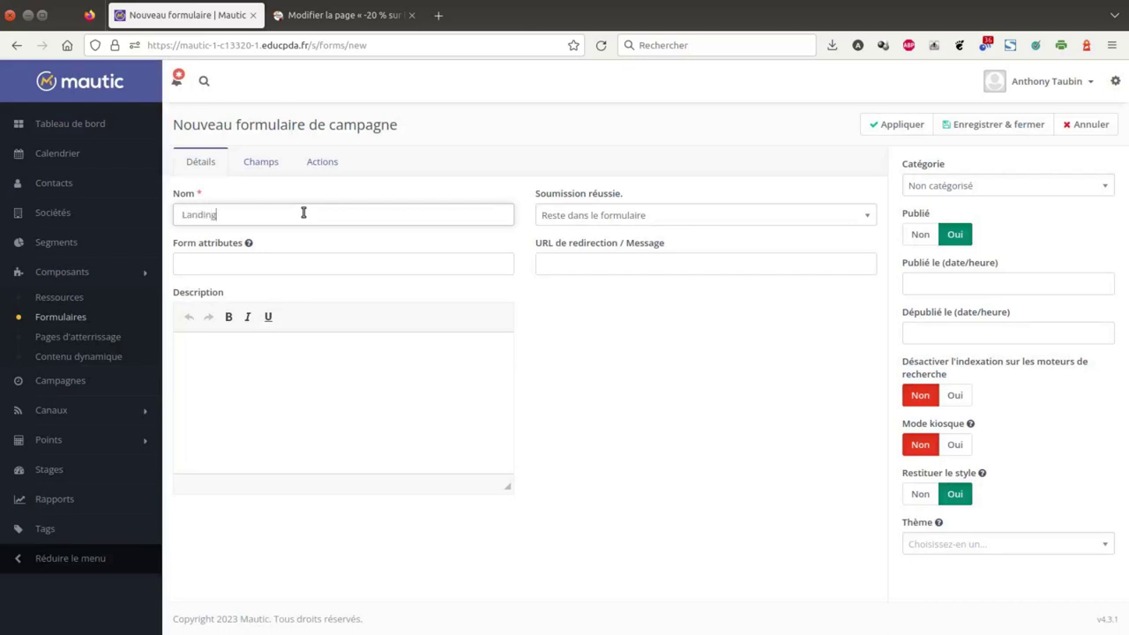
text(Landing-livre-blanc)
triple_click(220, 216)
key(ctrl+c)
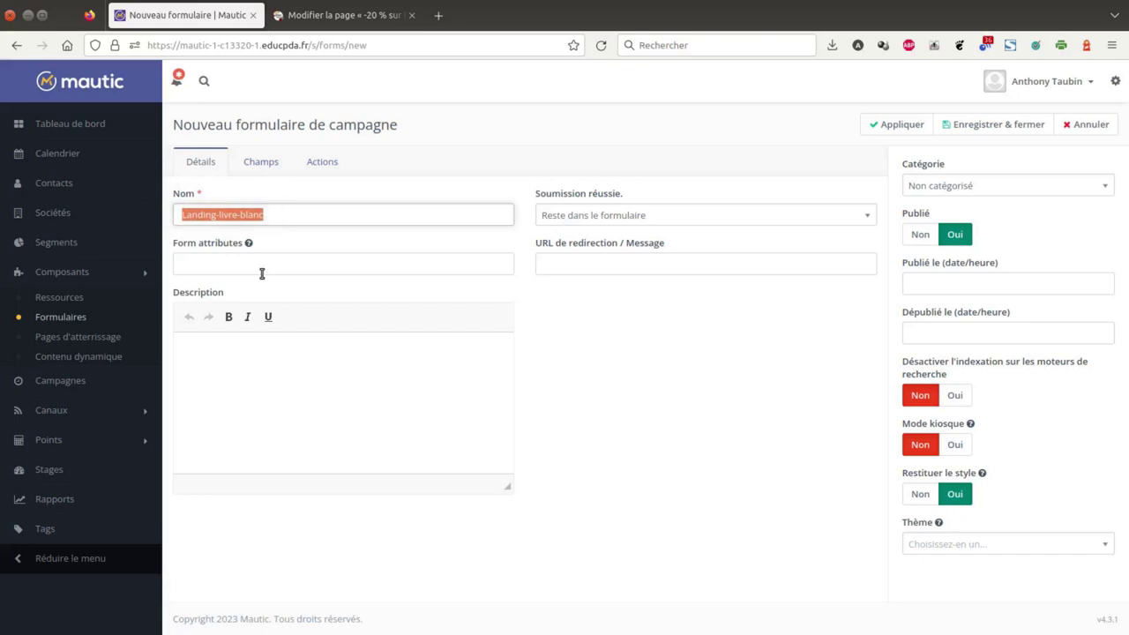
click(258, 265)
key(ctrl+v)
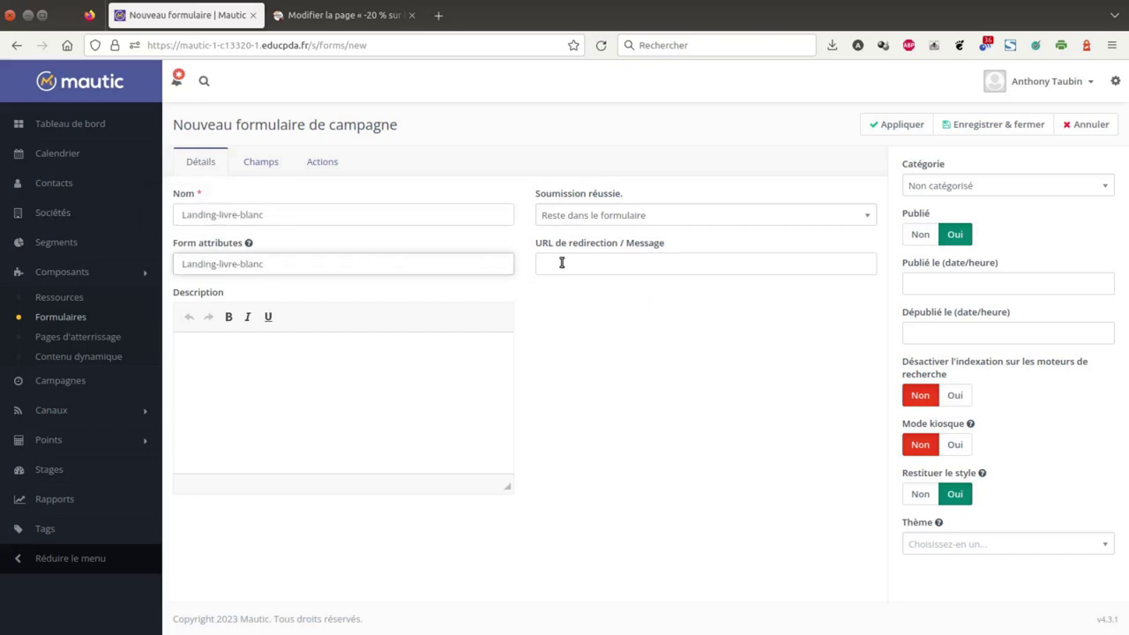
Set successful submission to Message à afficher with the text "Merci ! Consulter votre boîte mail !".
click(567, 219)
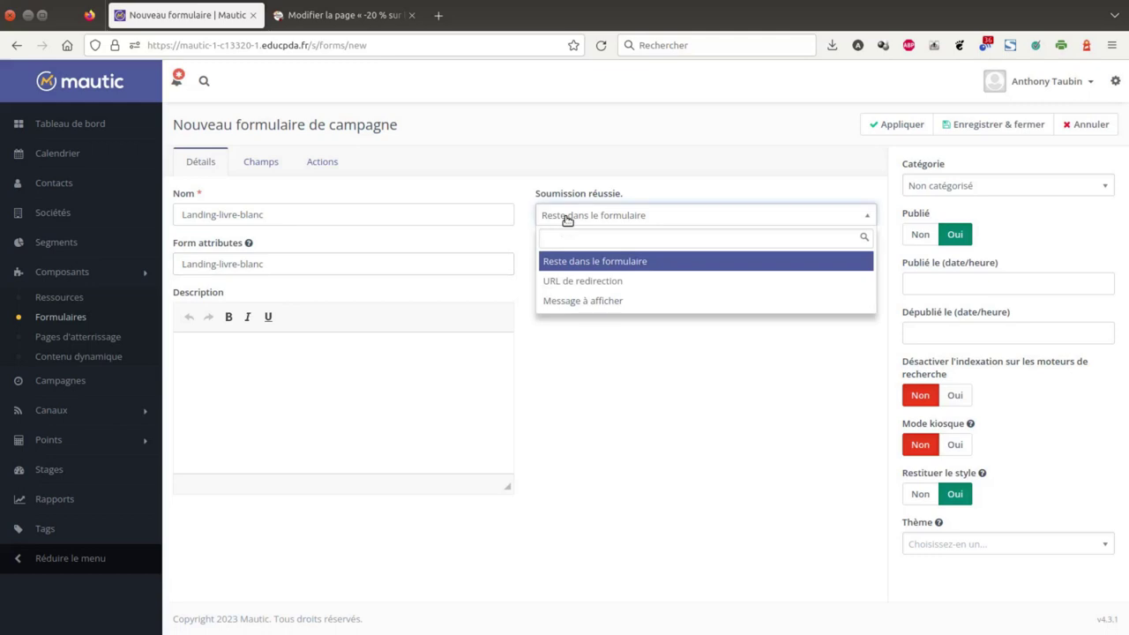
click(578, 301)
click(565, 270)
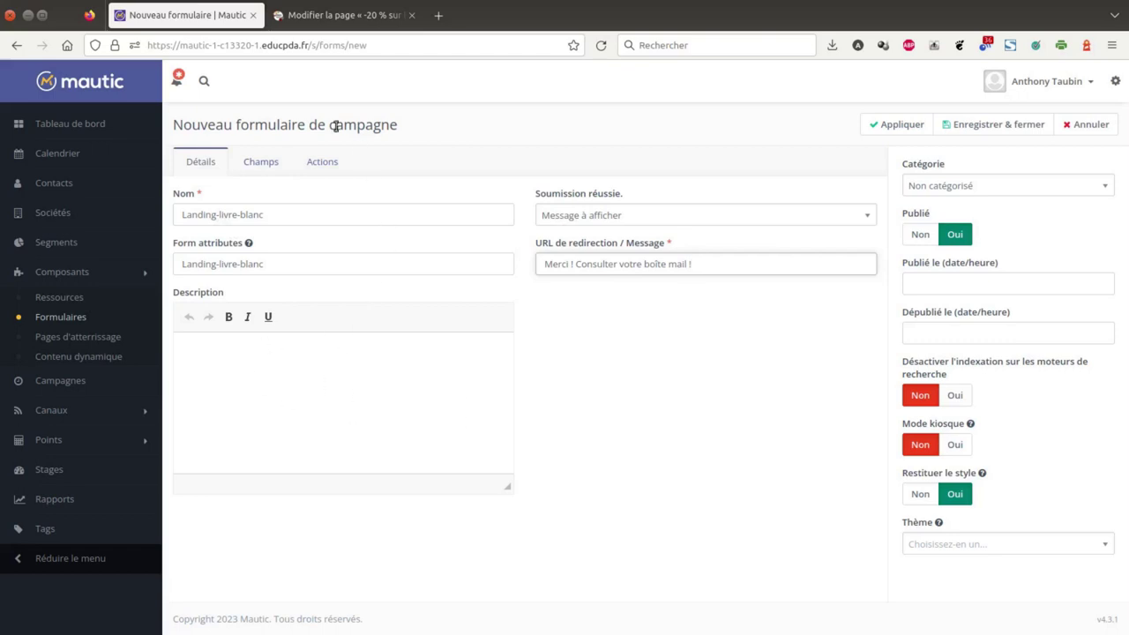
Look through the field types available for the form.
click(273, 164)
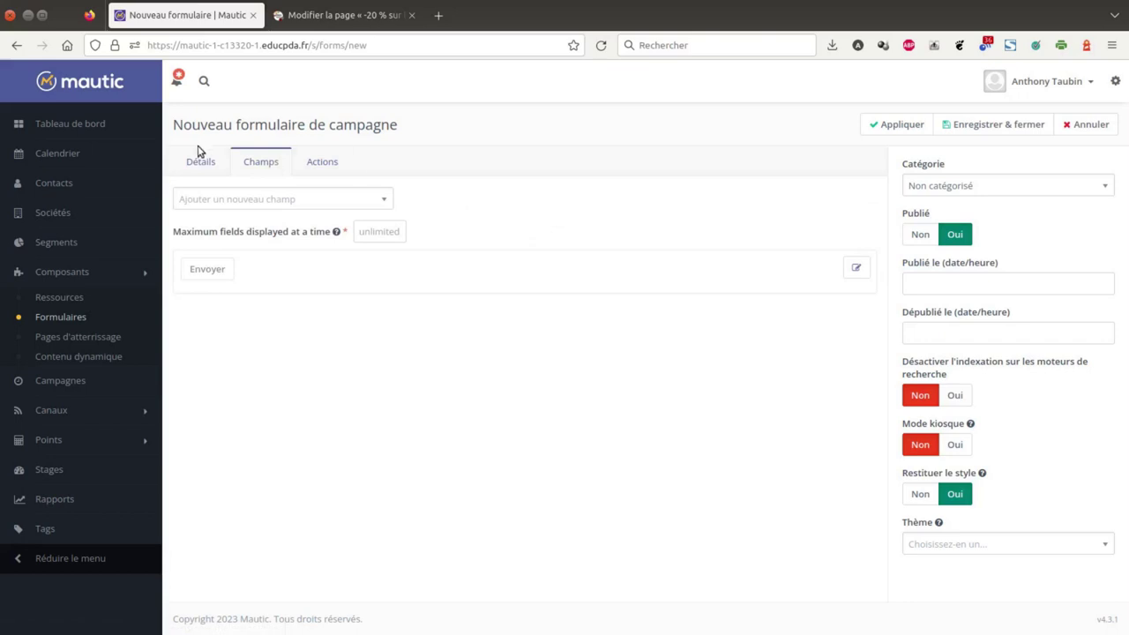
click(383, 200)
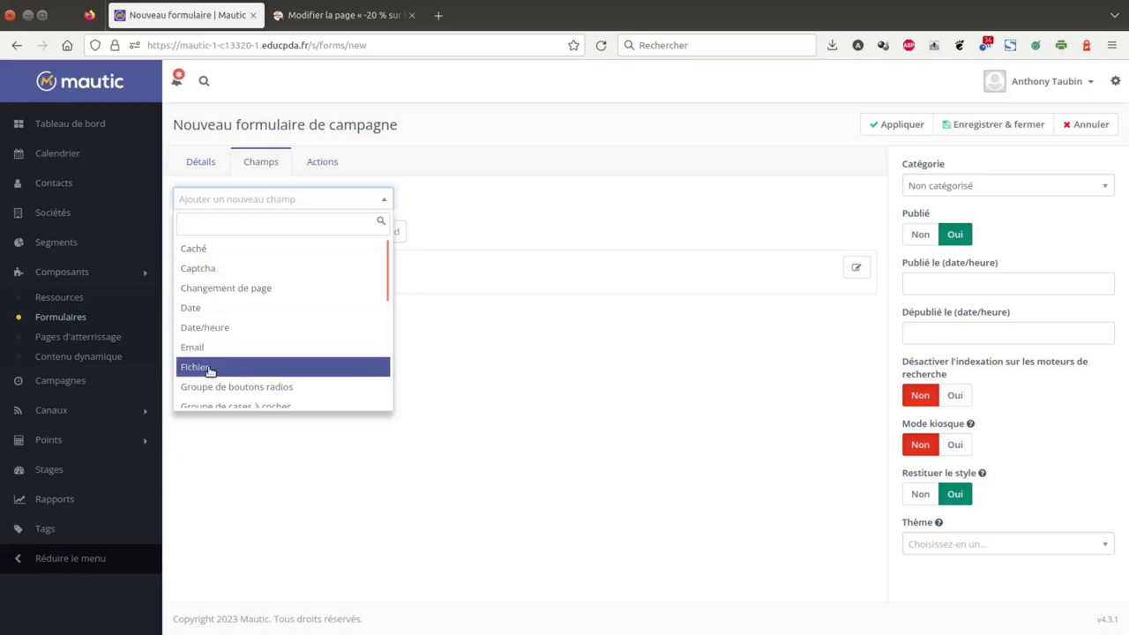
scroll(221, 369, down, 3)
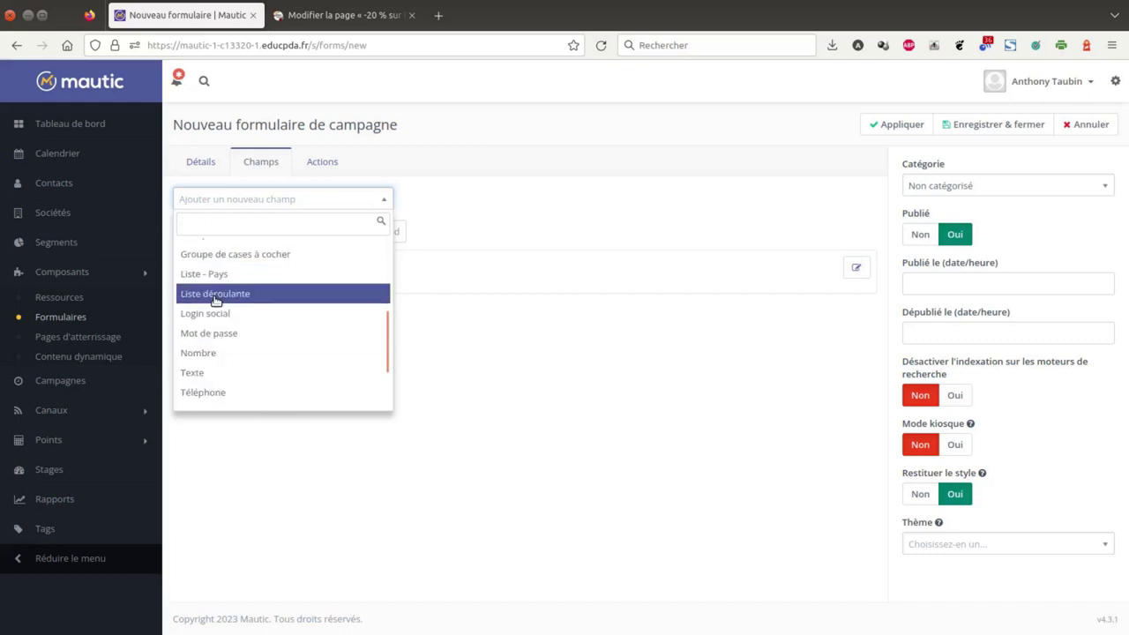
scroll(251, 300, up, 2)
scroll(274, 337, down, 2)
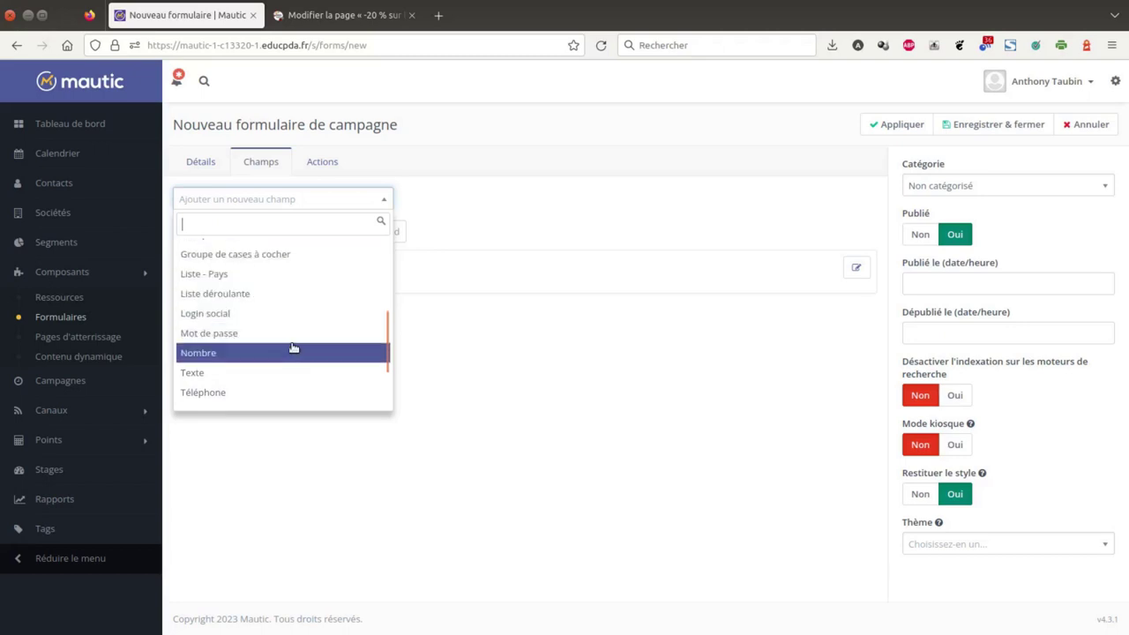
scroll(284, 340, down, 2)
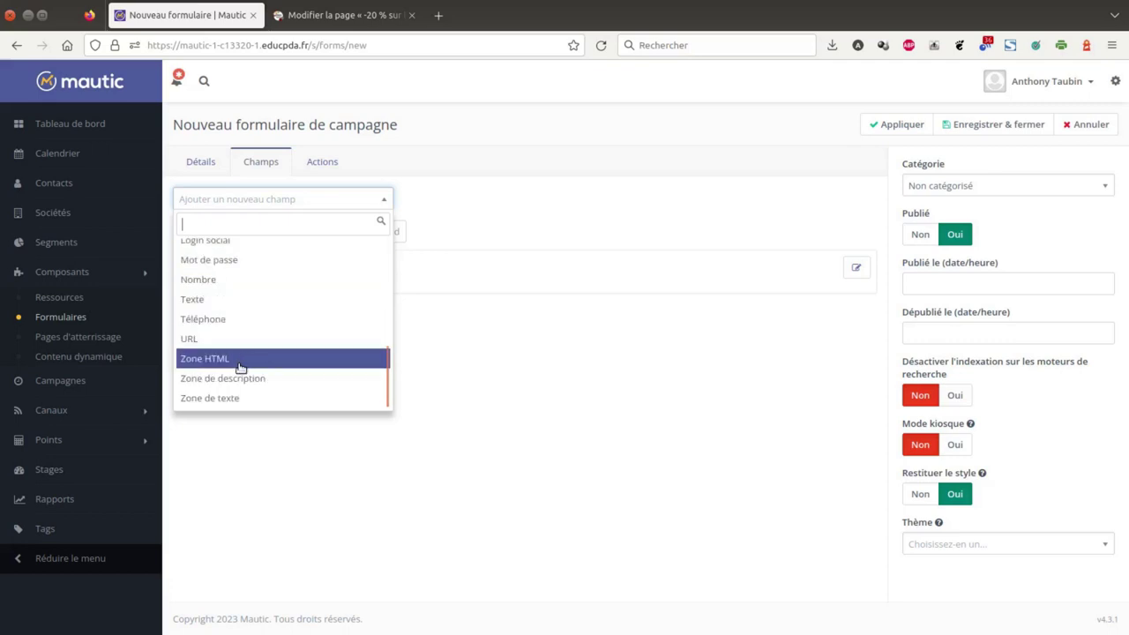
scroll(264, 377, up, 5)
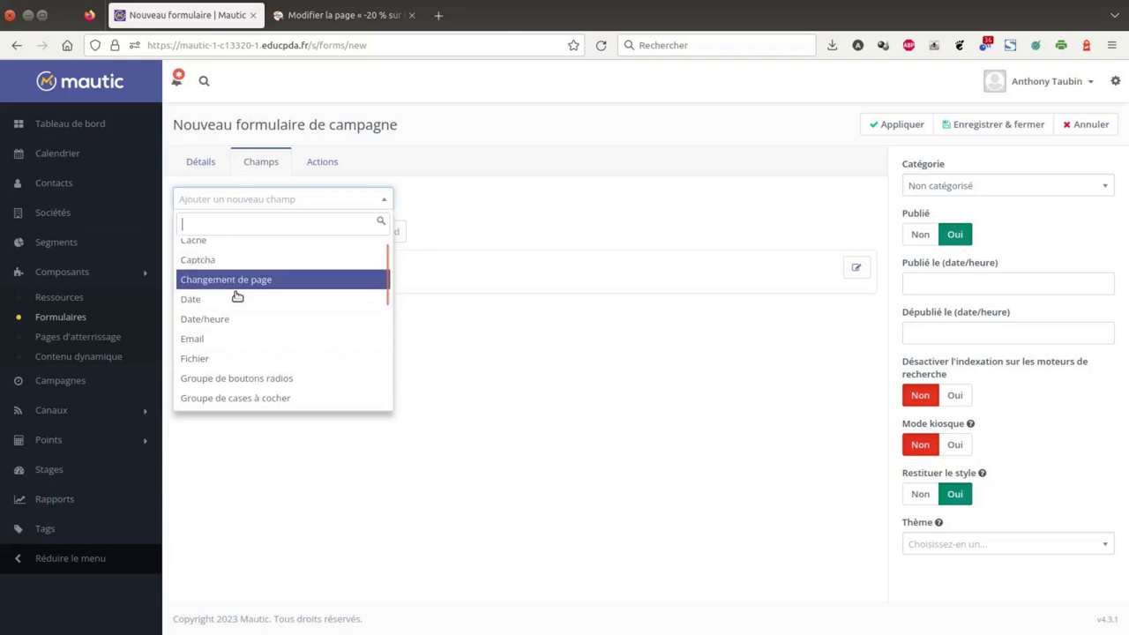
scroll(261, 293, down, 2)
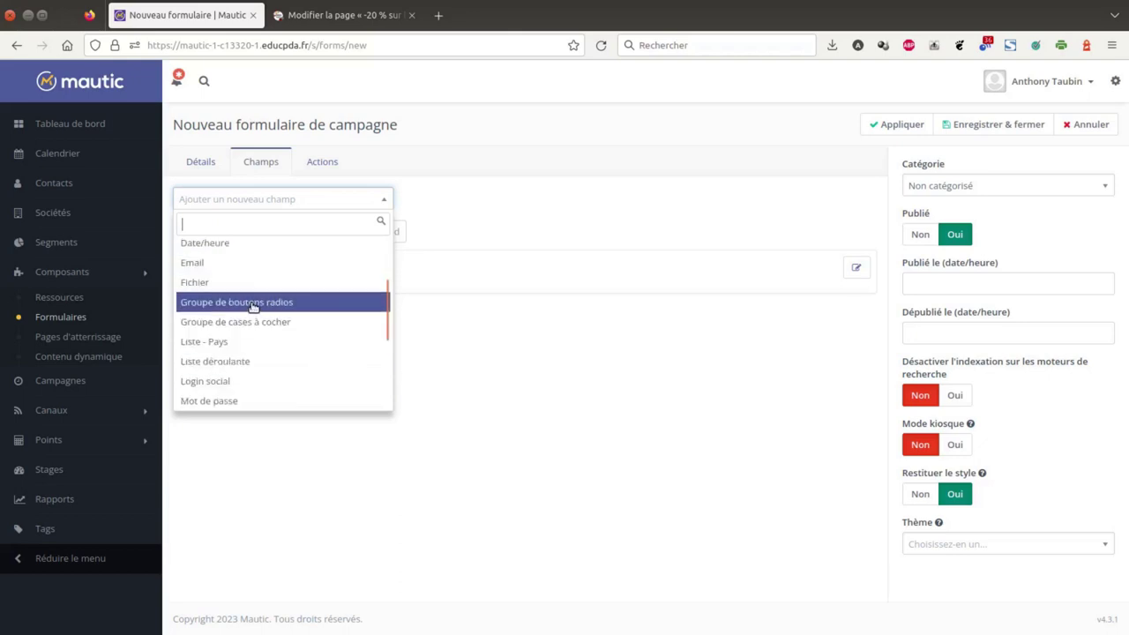
scroll(251, 327, up, 2)
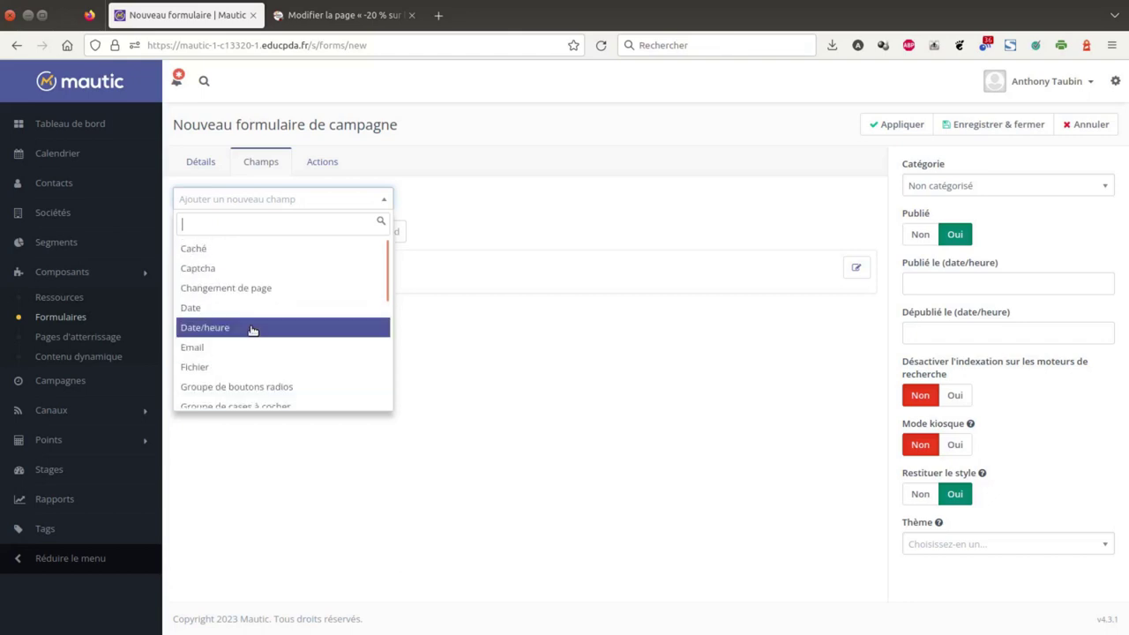
scroll(252, 329, down, 5)
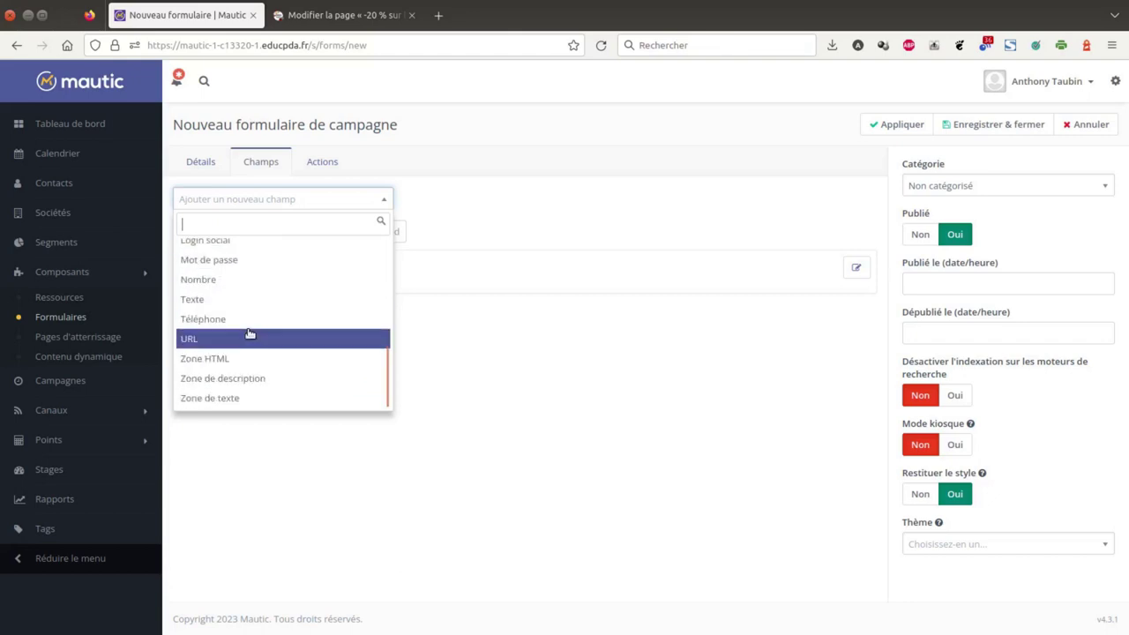
Start a new Texte field for the form and give it the label Nom.
click(247, 300)
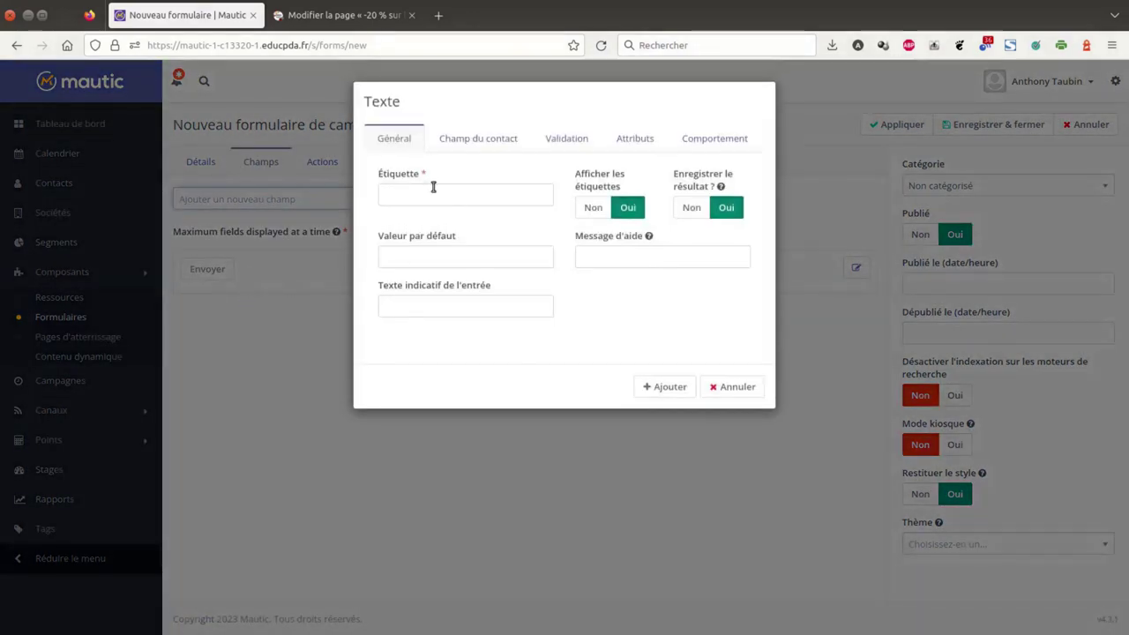
click(433, 194)
text(N)
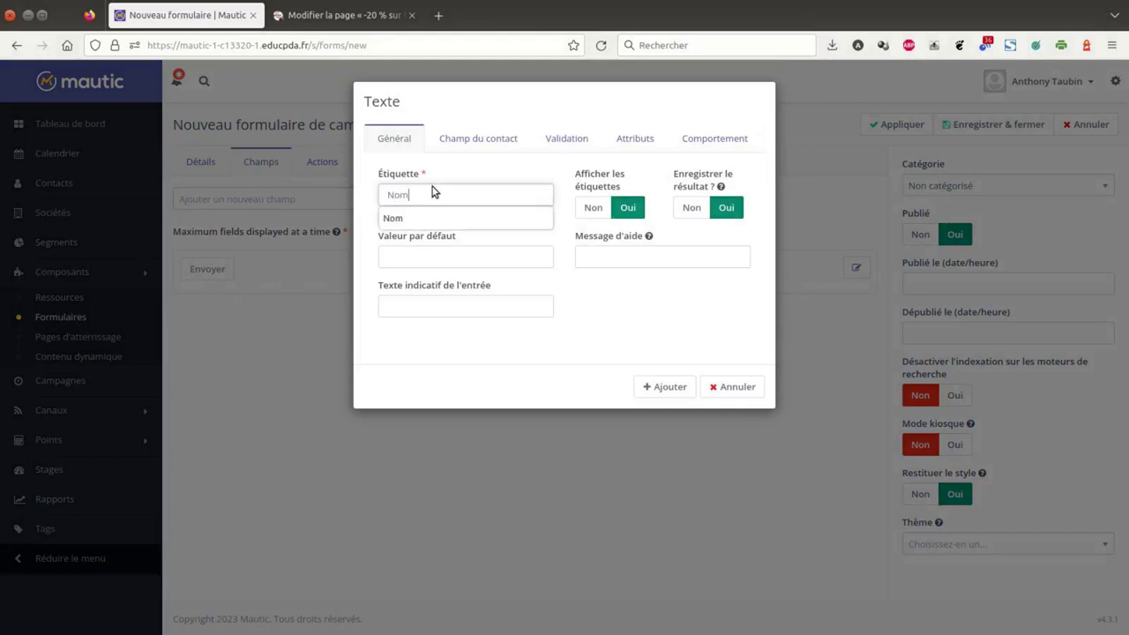
text(om)
click(480, 221)
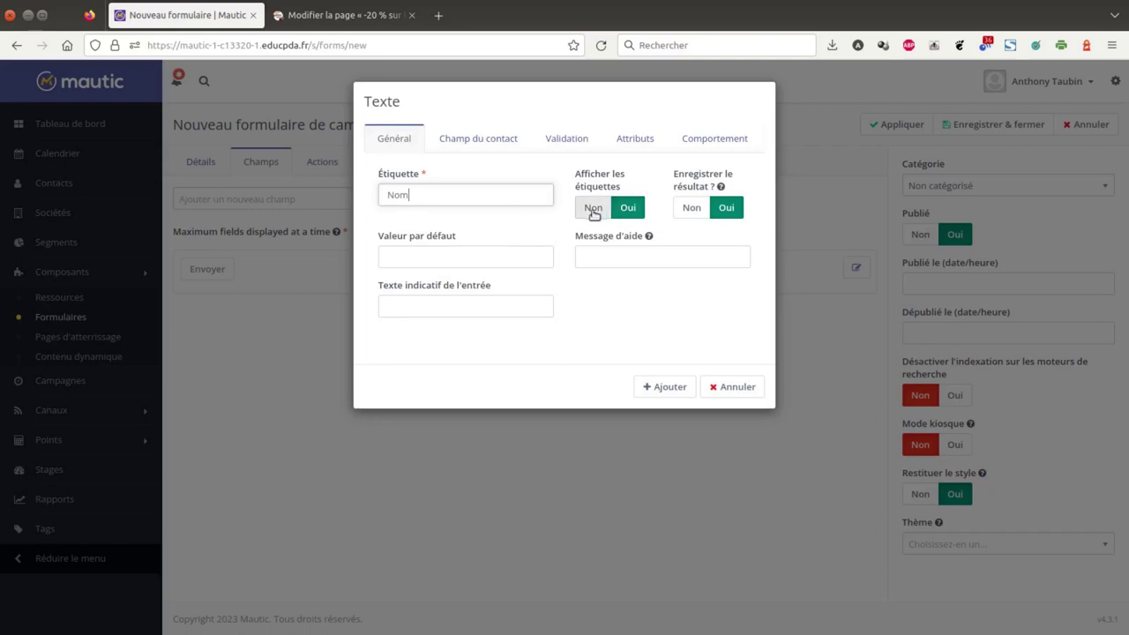
mouse_move(715, 190)
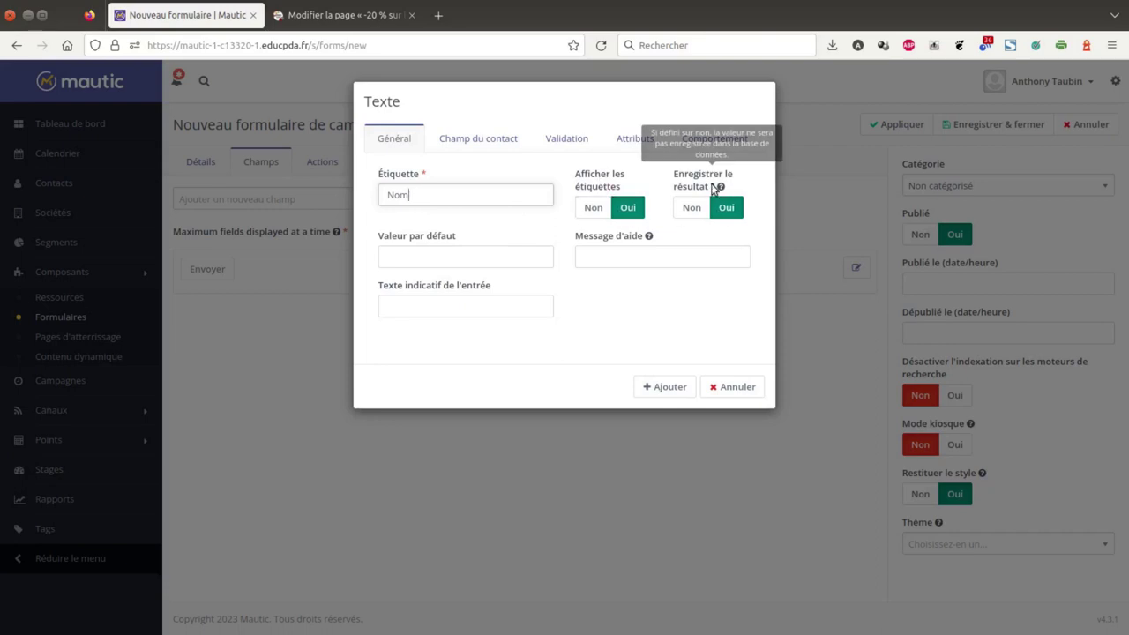
Map the Nom field to the contact field Last Name.
click(497, 150)
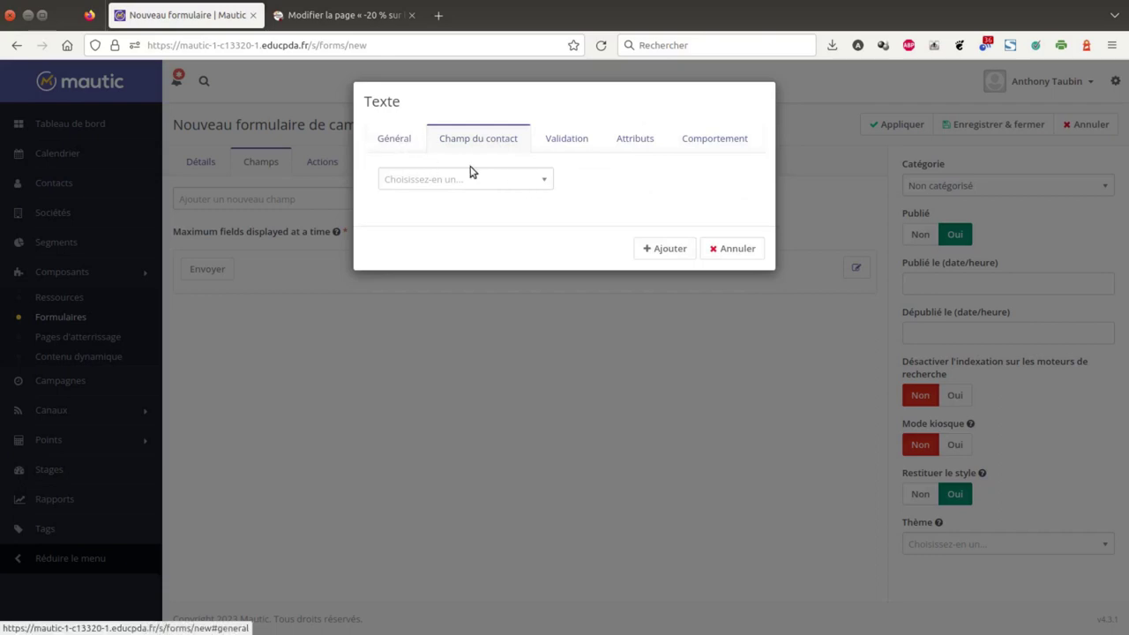
click(543, 182)
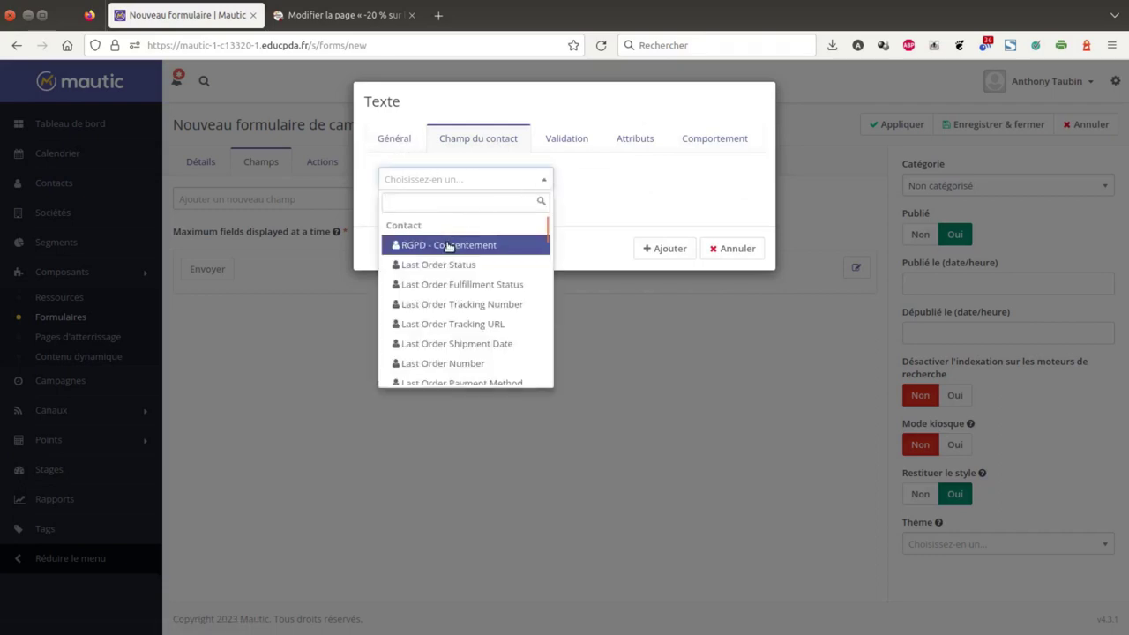
scroll(450, 251, down, 5)
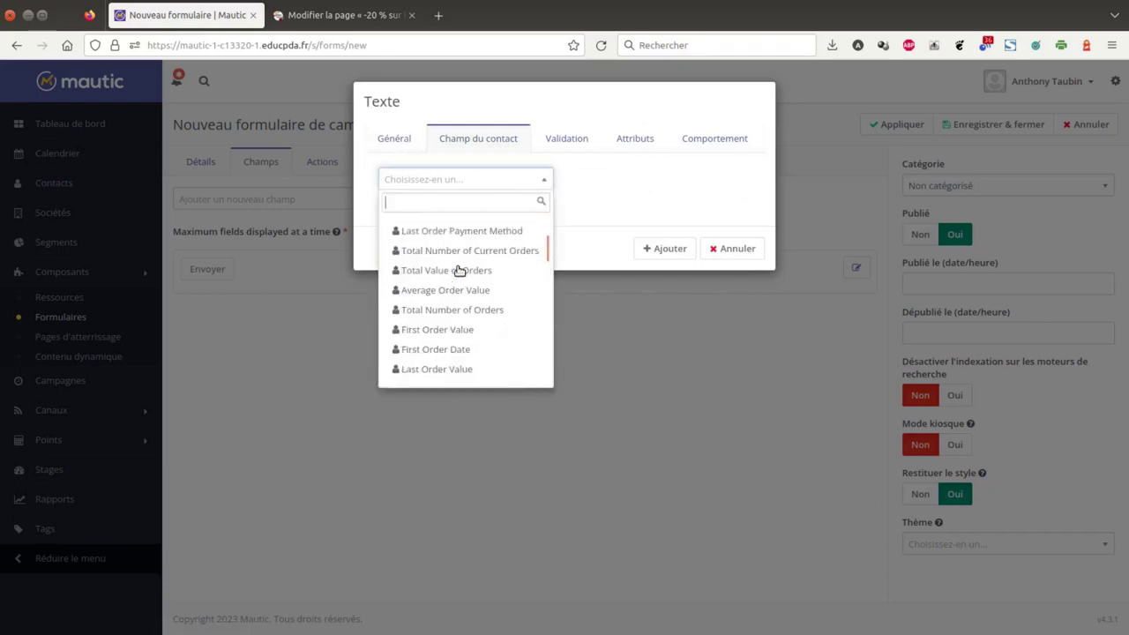
scroll(458, 261, down, 2)
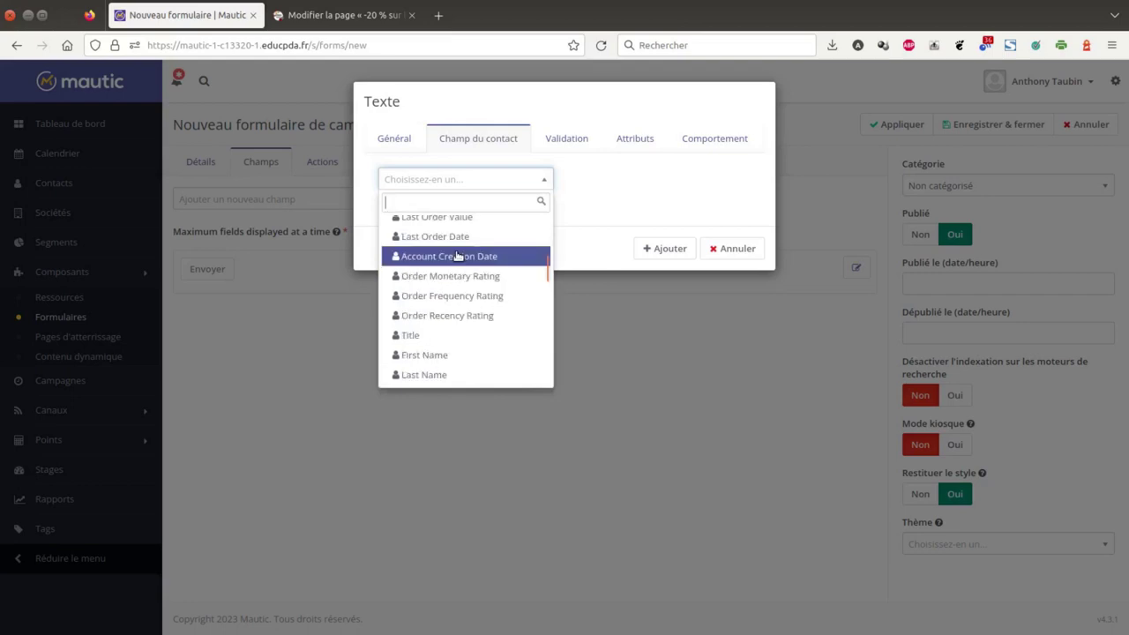
click(424, 375)
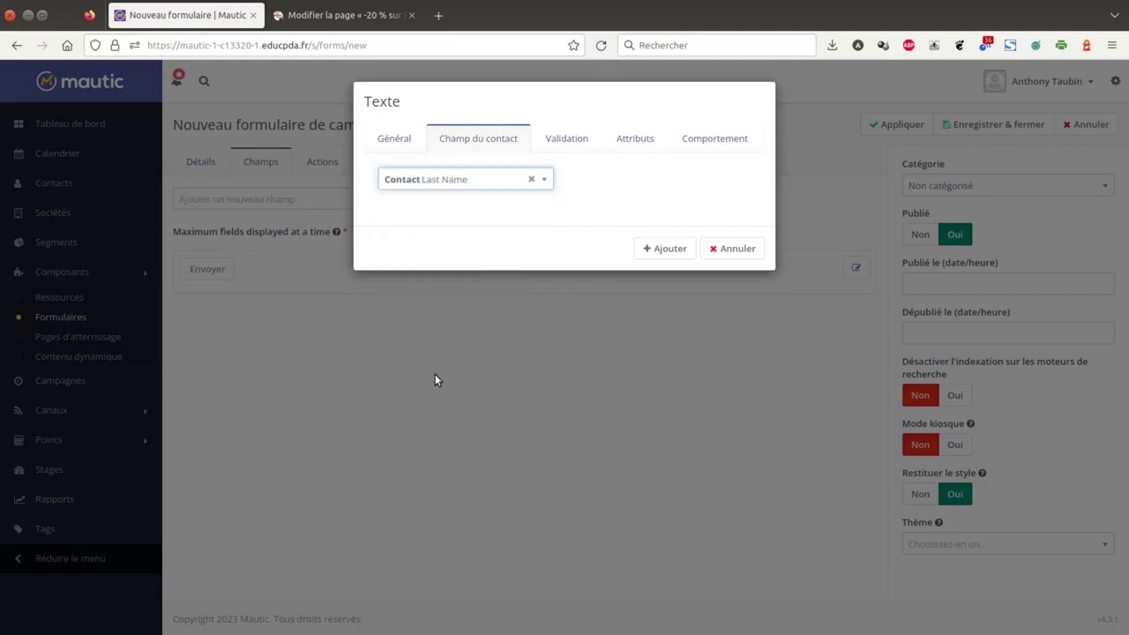
Make the Nom field mandatory and add it to the form with the default attributes and behaviour.
click(574, 137)
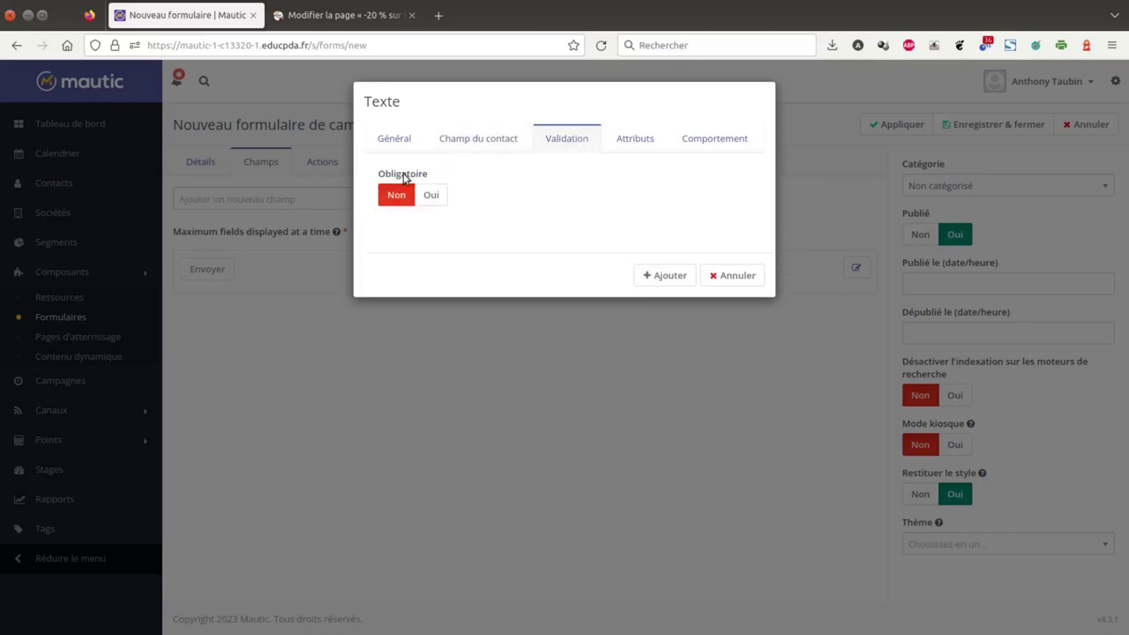
click(431, 196)
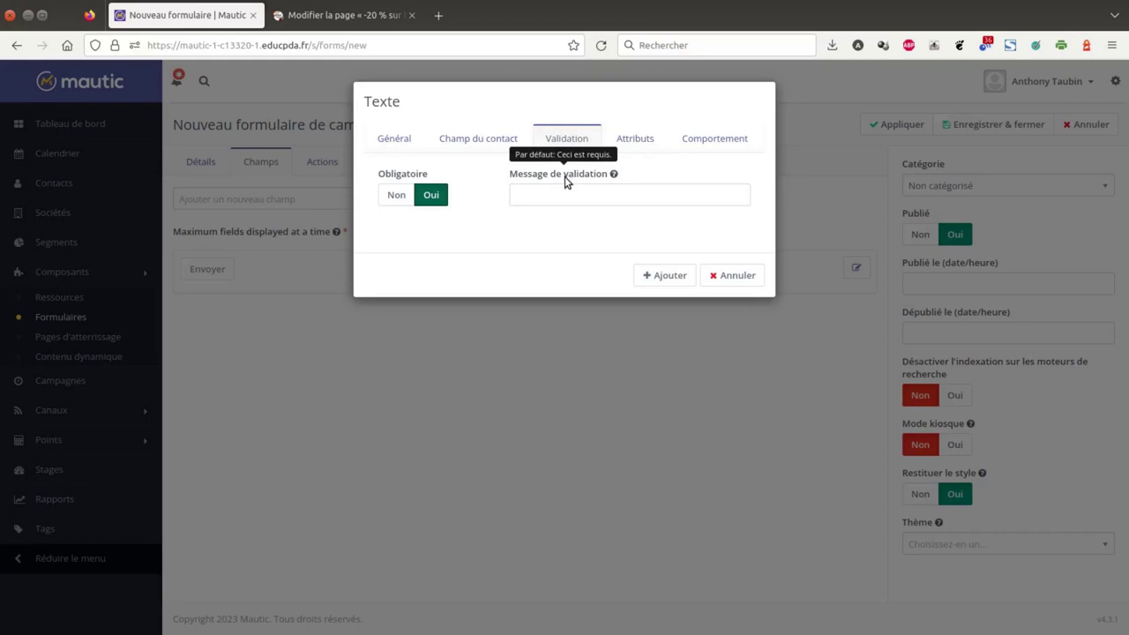
click(638, 143)
mouse_move(468, 172)
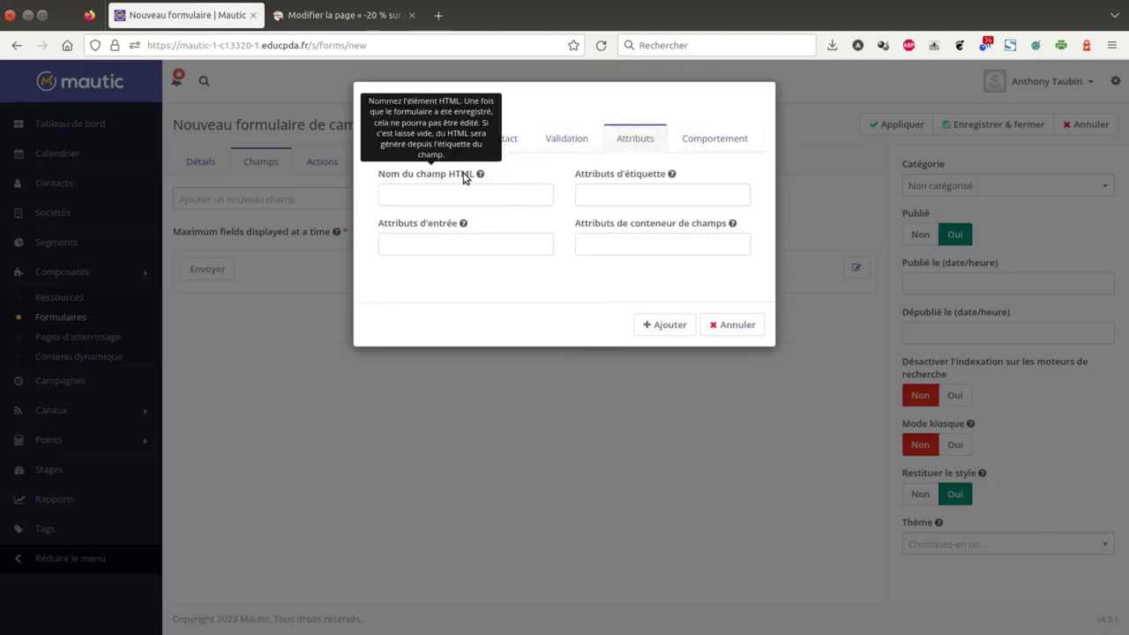
click(731, 142)
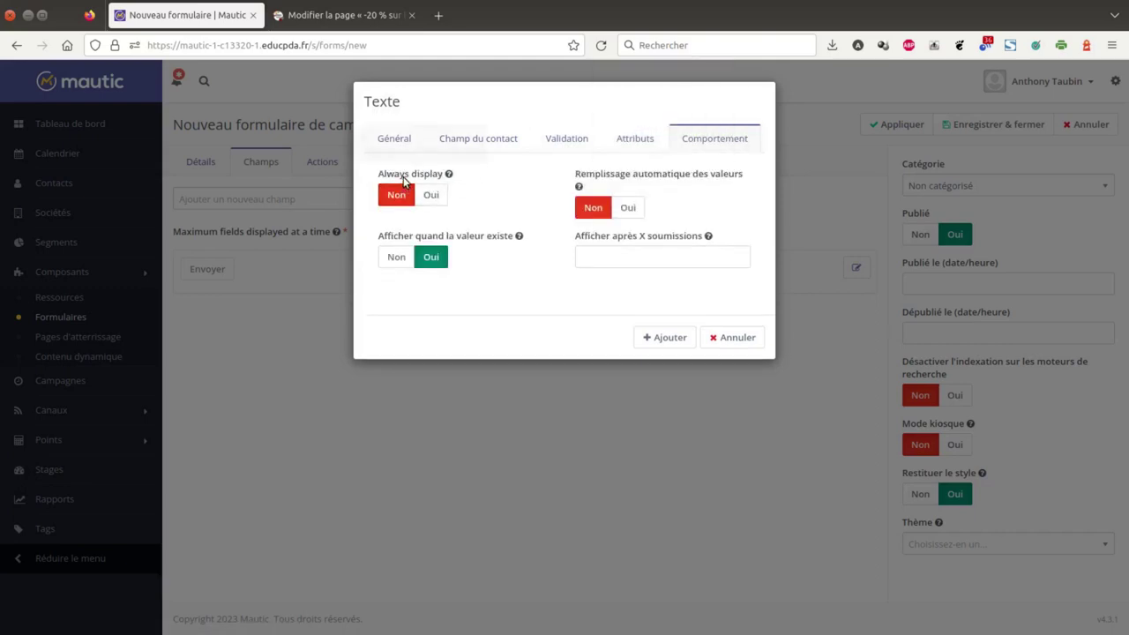
mouse_move(428, 179)
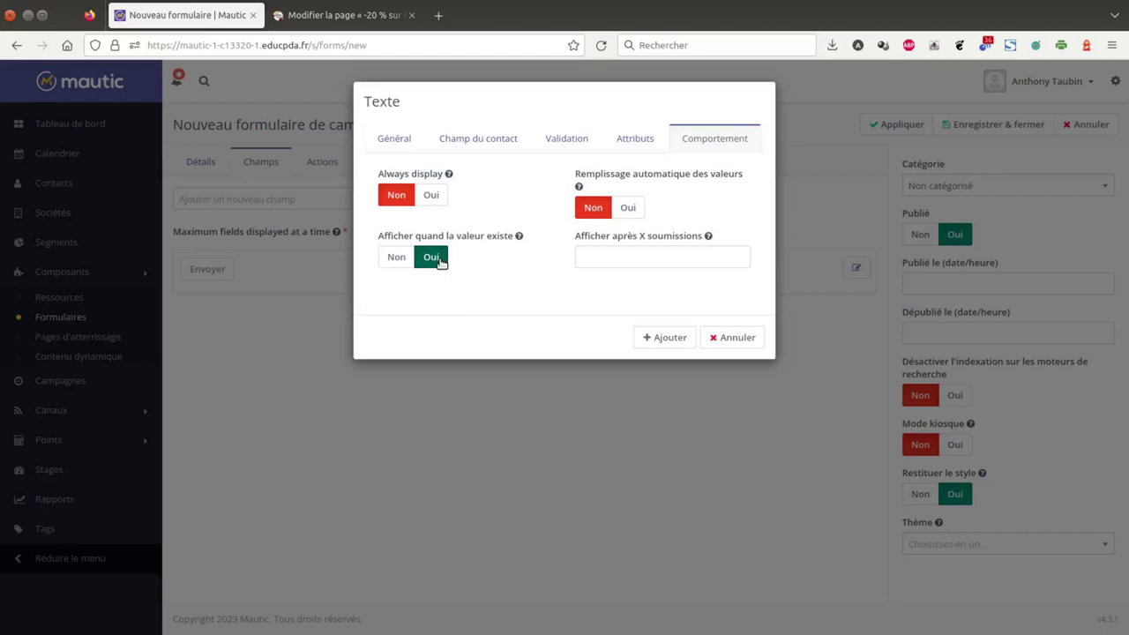
click(668, 339)
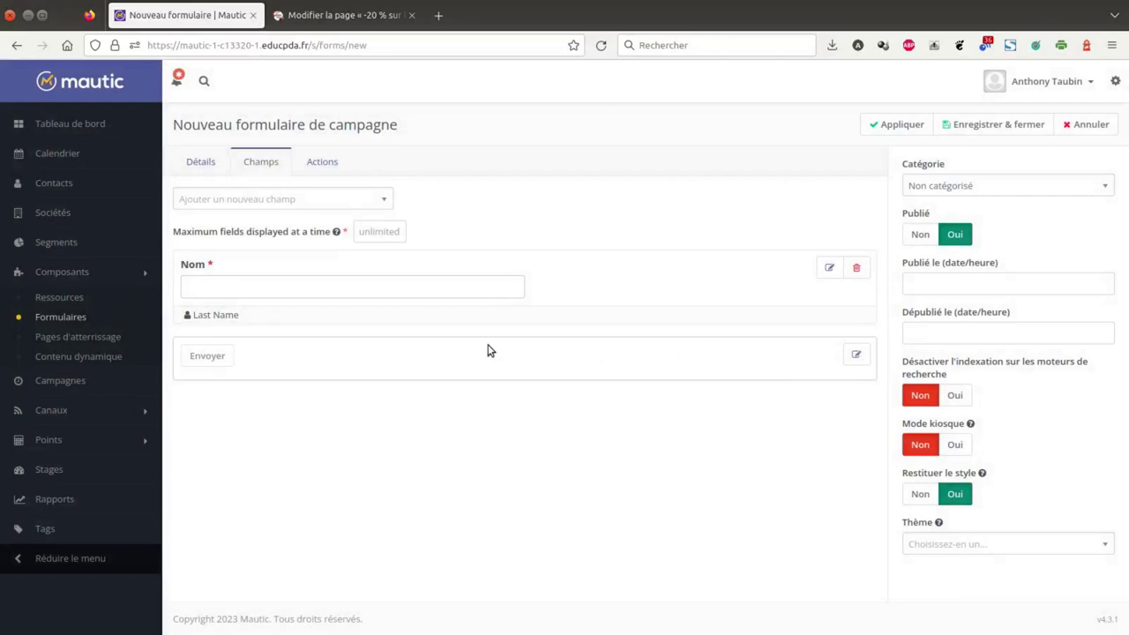
Start a new Texte field for the form and give it the label Prénom.
click(380, 198)
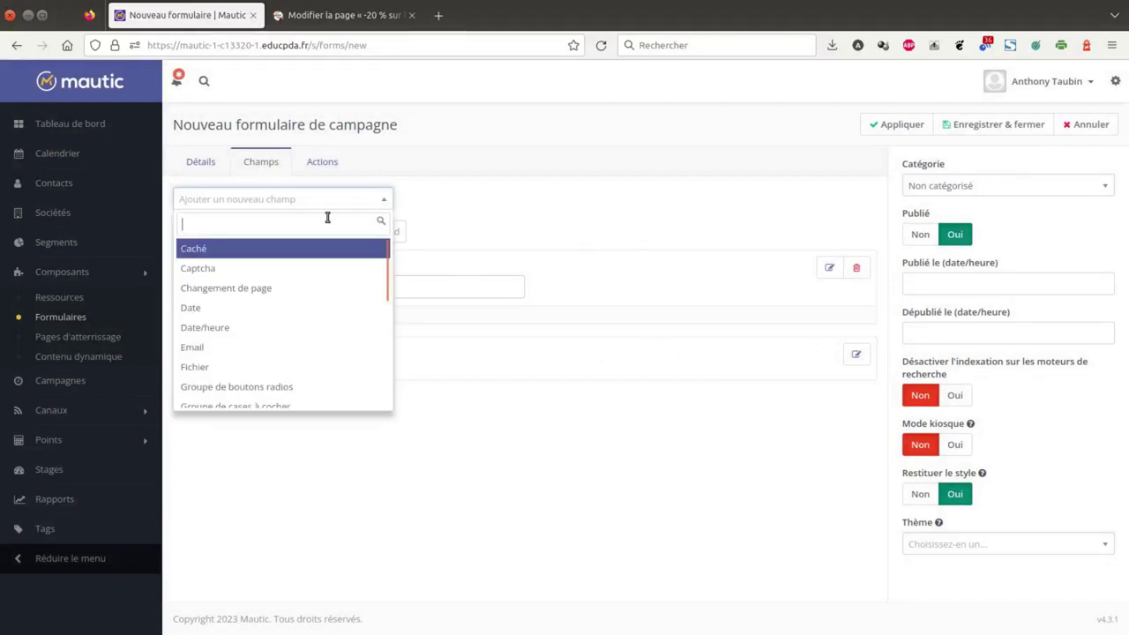
scroll(281, 316, down, 3)
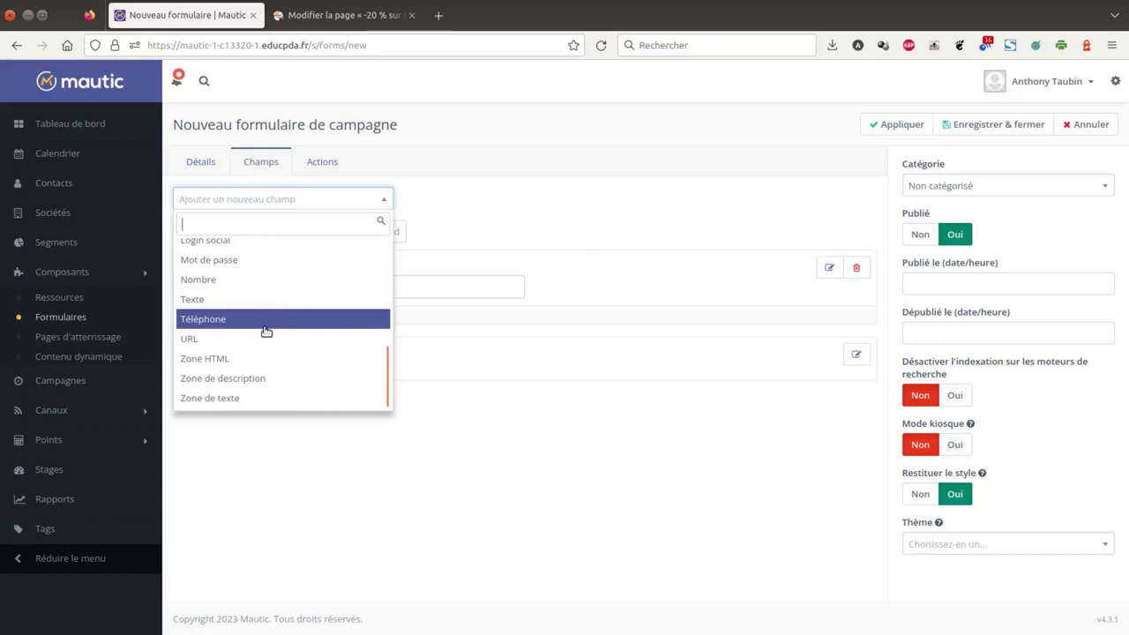
click(256, 300)
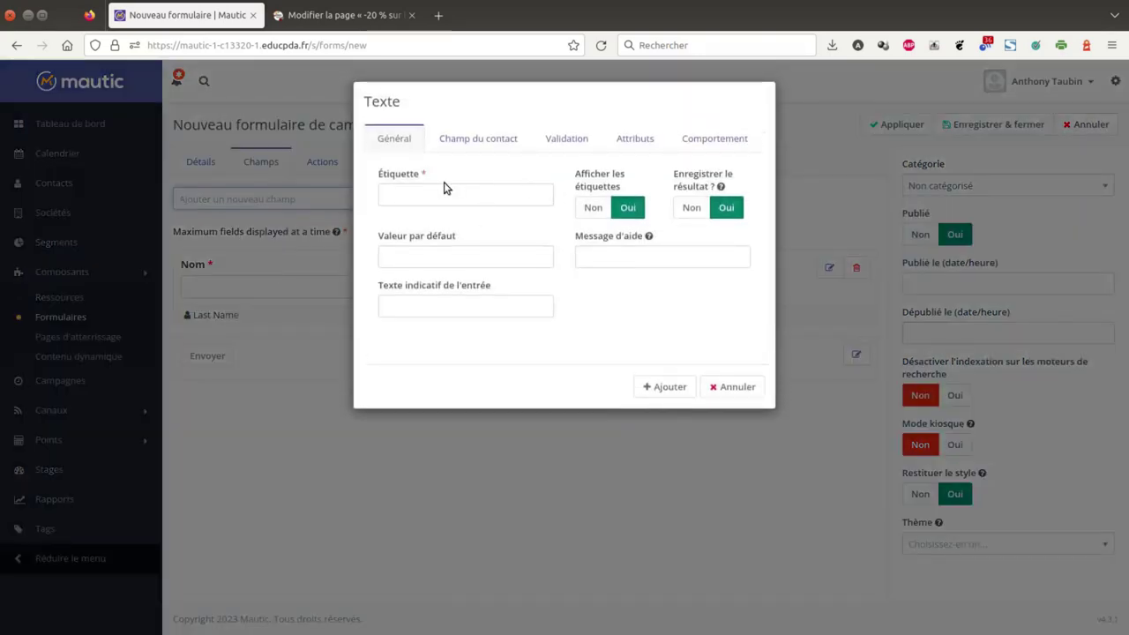
click(451, 185)
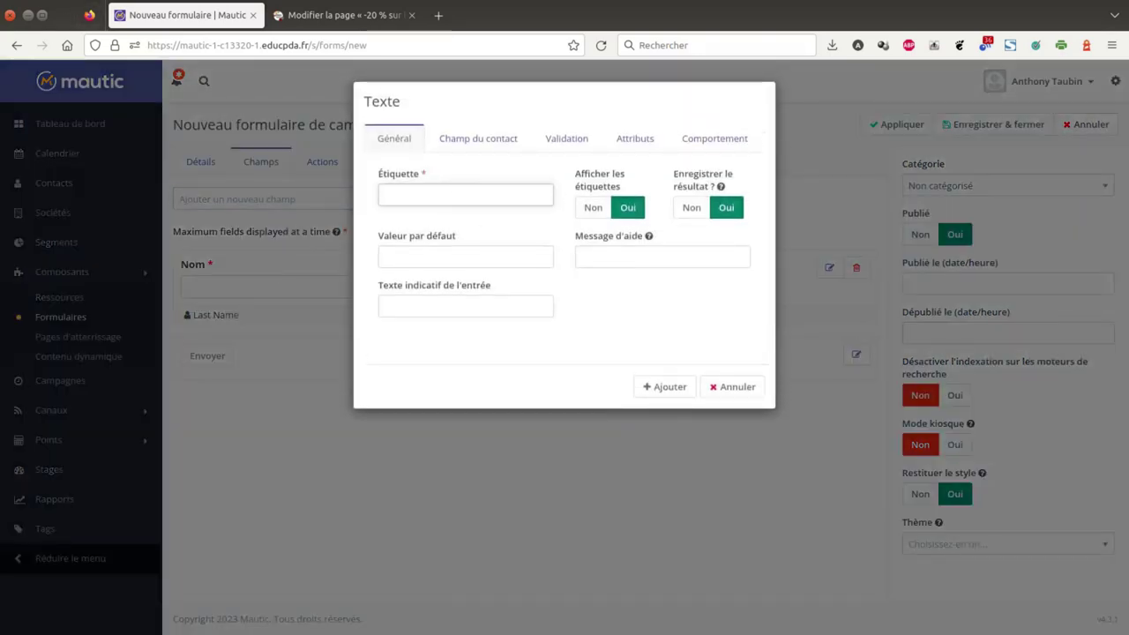
text(Prénom)
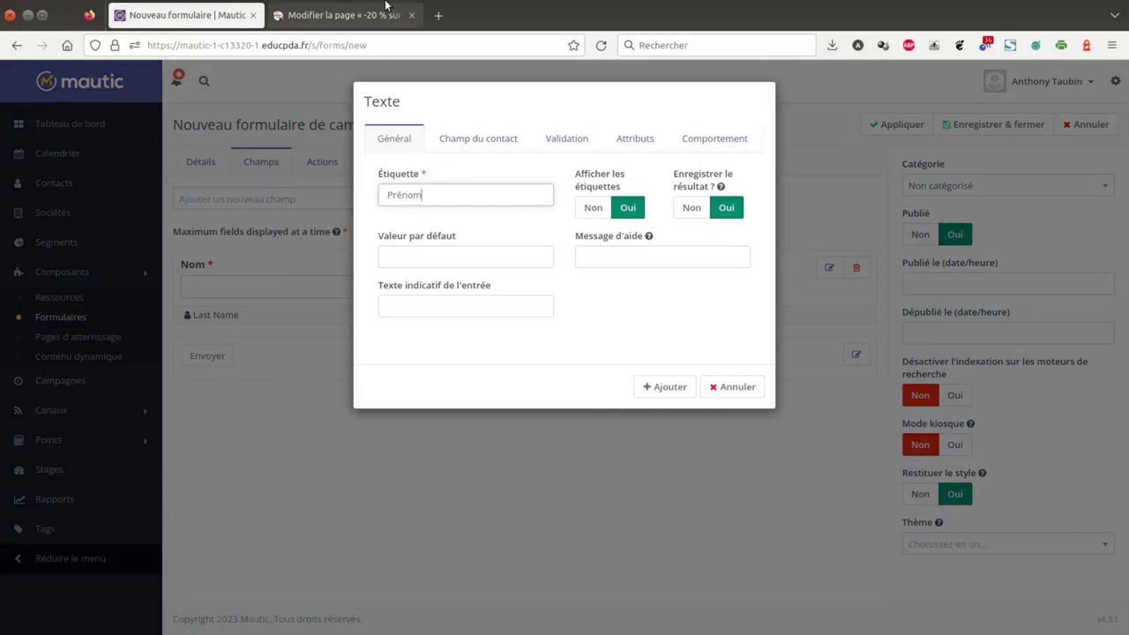
Map the Prénom field to the contact field First Name.
click(497, 143)
click(487, 181)
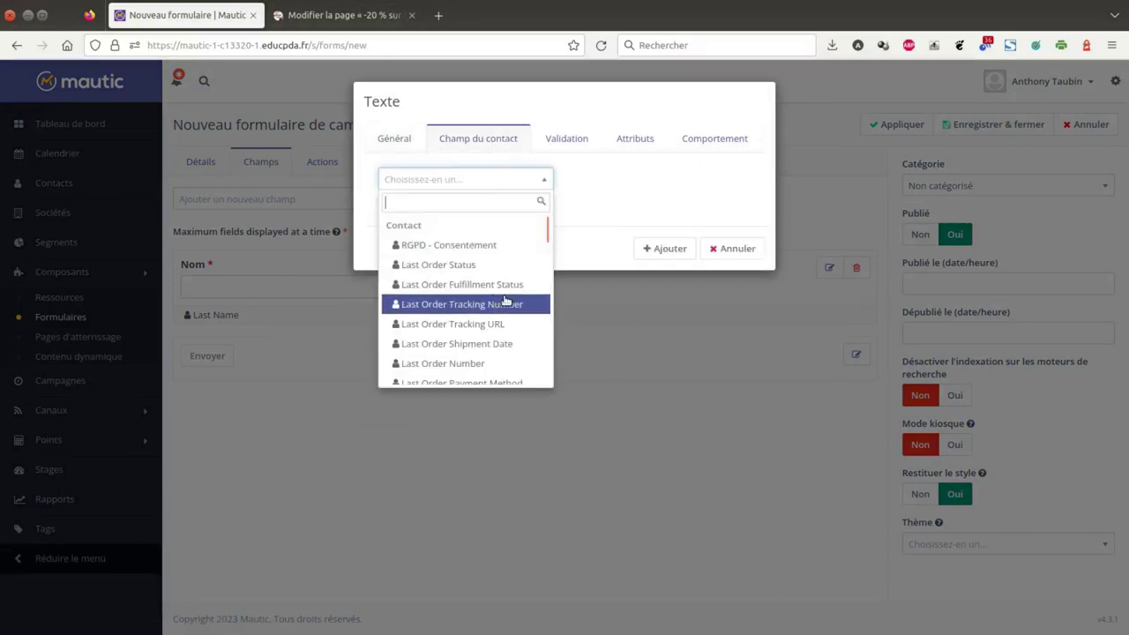
scroll(512, 287, down, 3)
scroll(512, 297, down, 2)
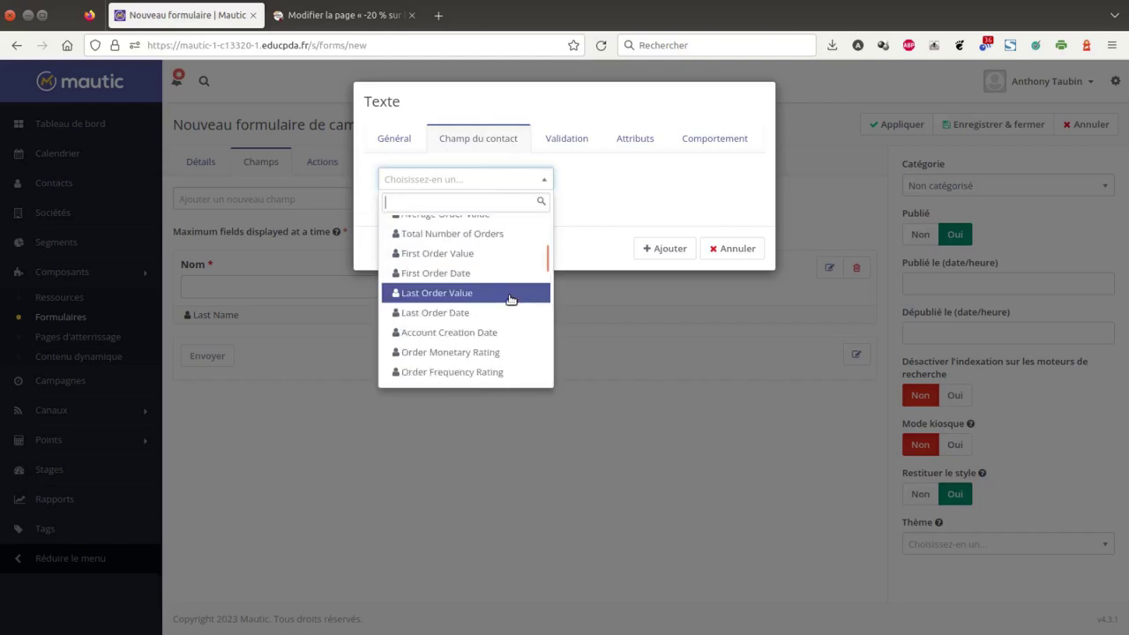
scroll(510, 300, down, 4)
click(497, 281)
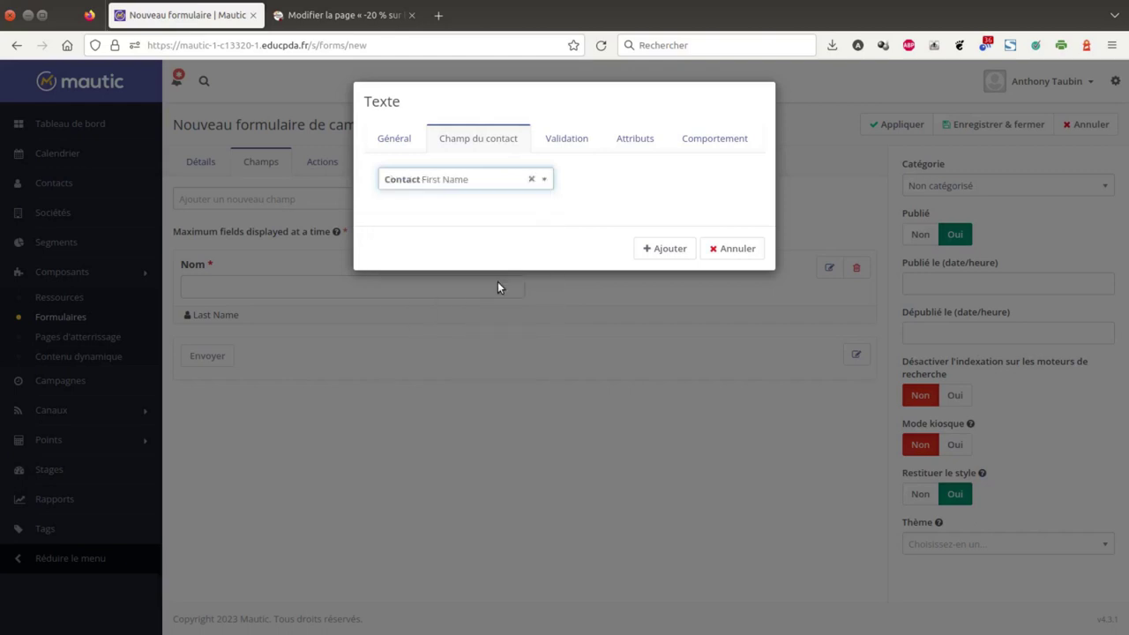
Add the Prénom field as optional with the default attributes and behaviour, and move it above the Nom field.
click(578, 141)
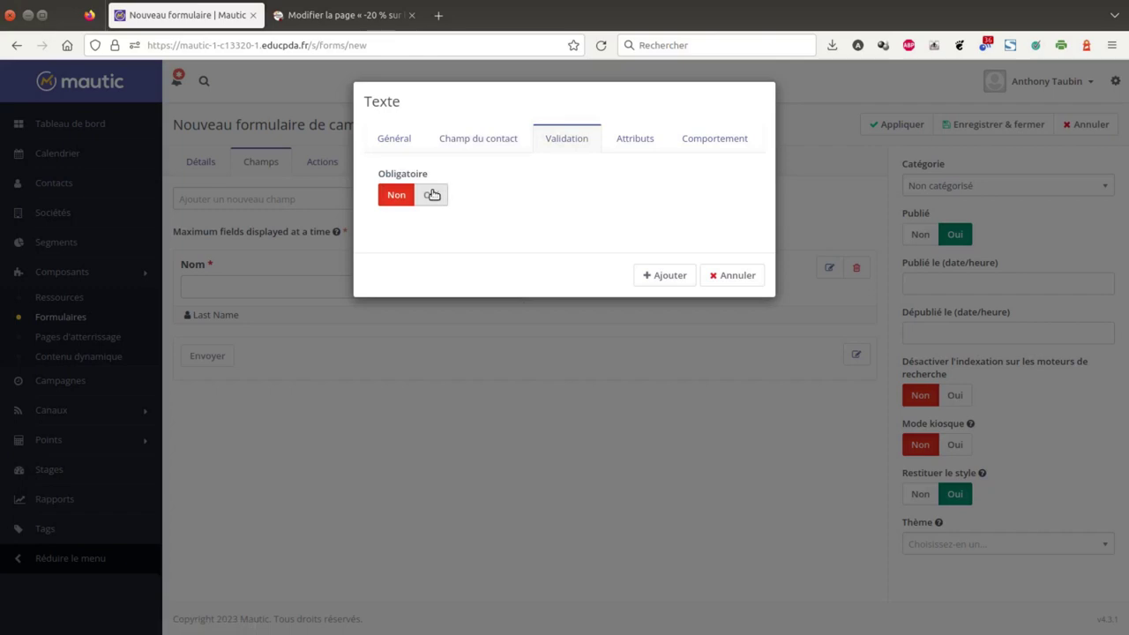
click(652, 146)
click(702, 143)
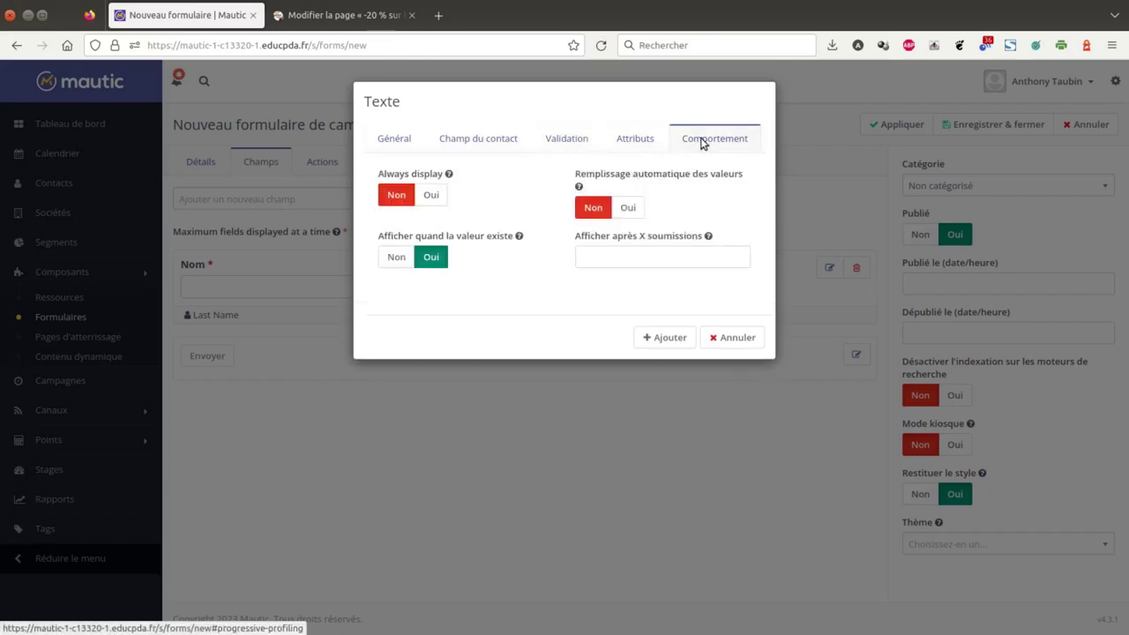
click(676, 337)
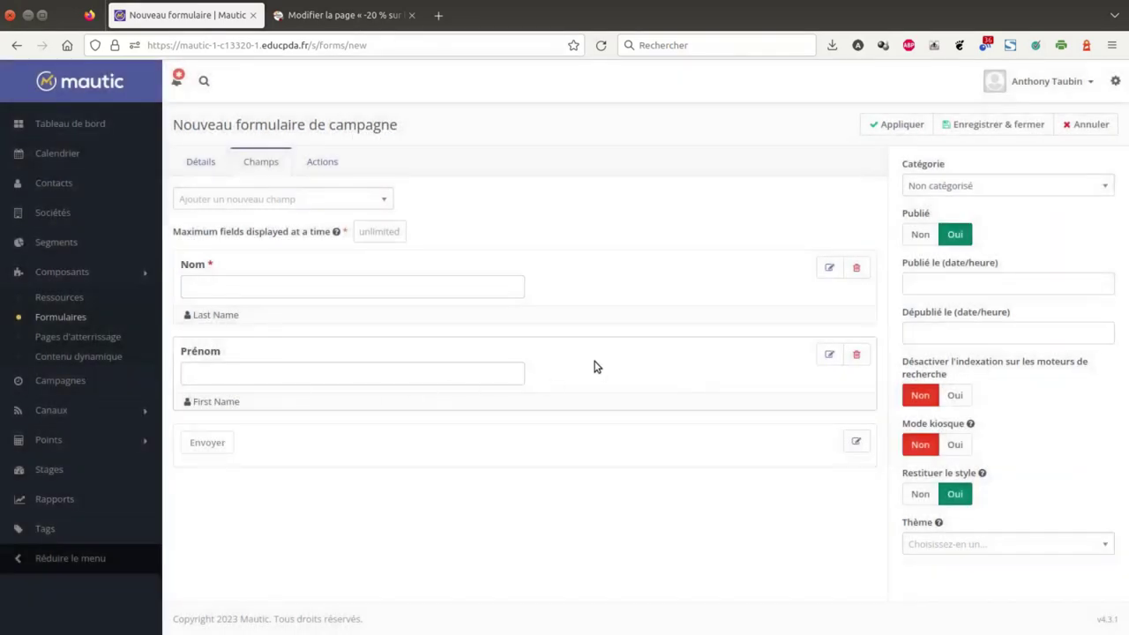
drag(595, 368, 605, 277)
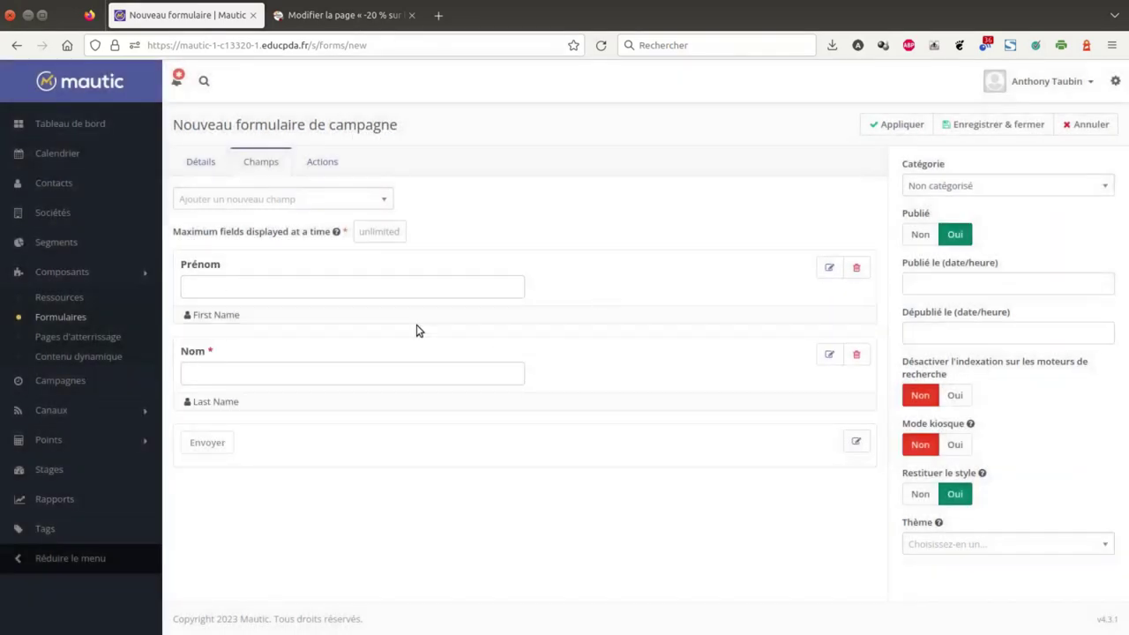
Start a new Email field labelled Votre E-mail, keeping its mapping to the contact field Email.
click(329, 201)
click(227, 347)
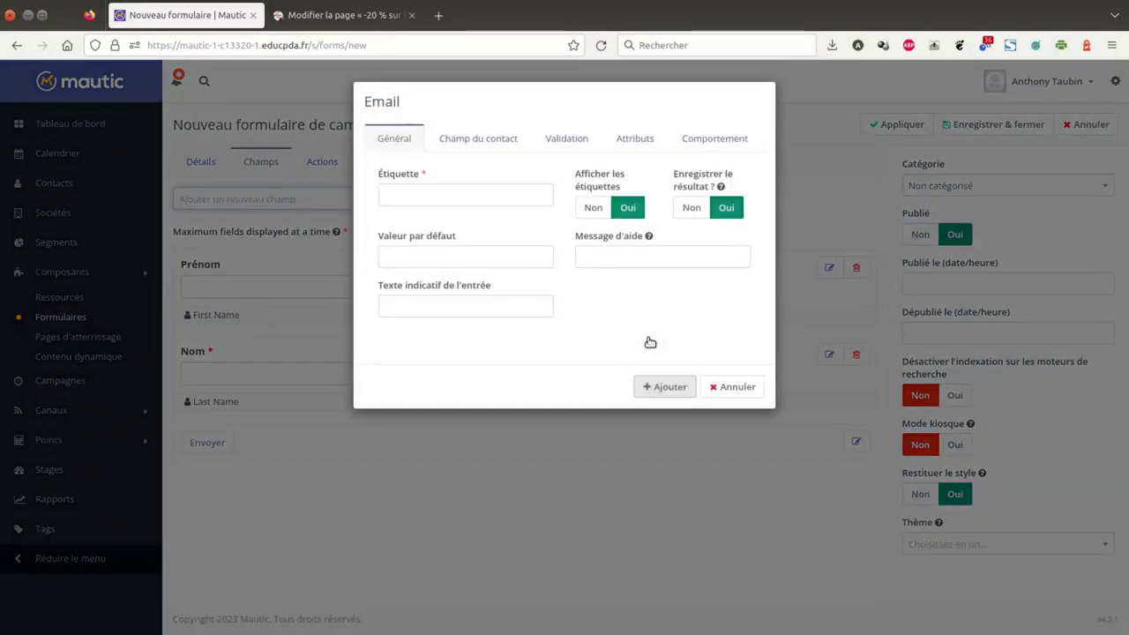
click(408, 193)
text(Votre E-m)
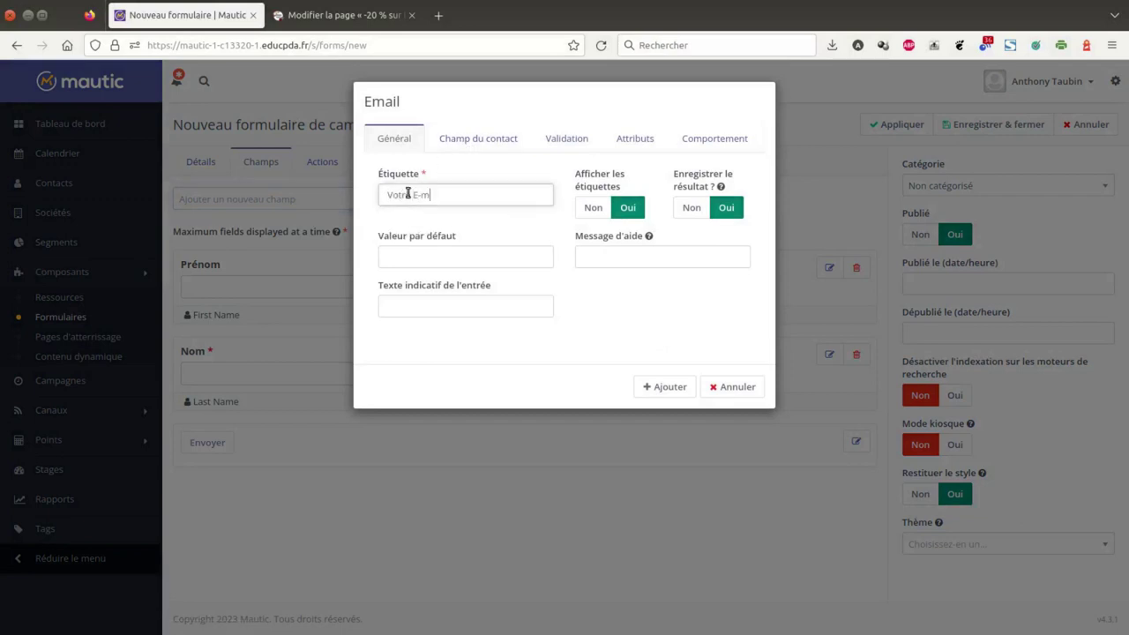
text(ail)
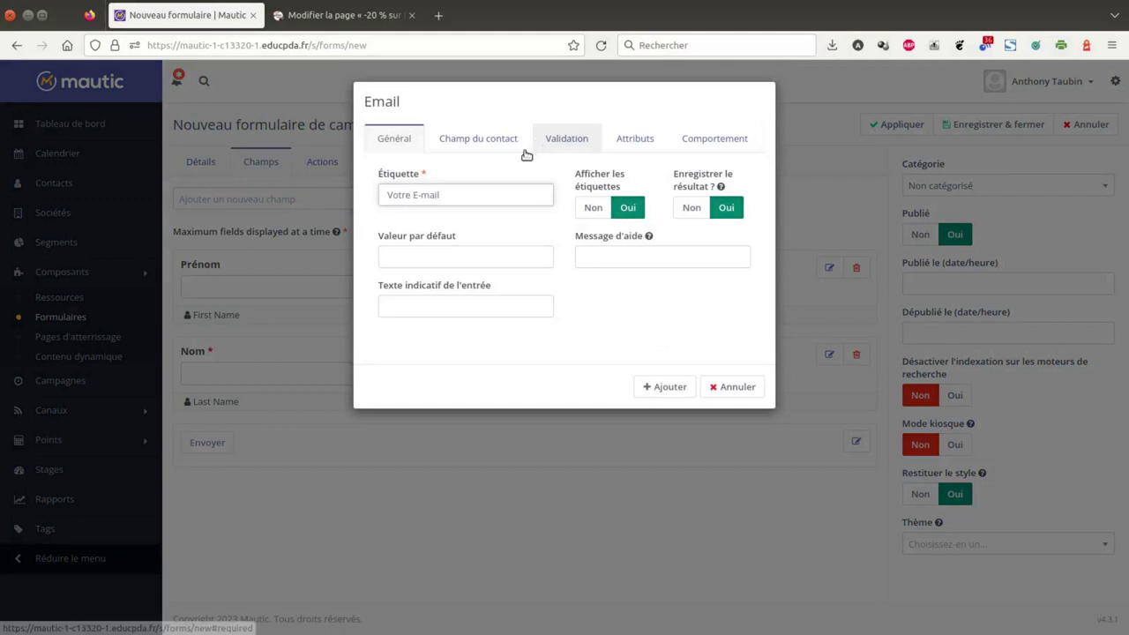
click(479, 141)
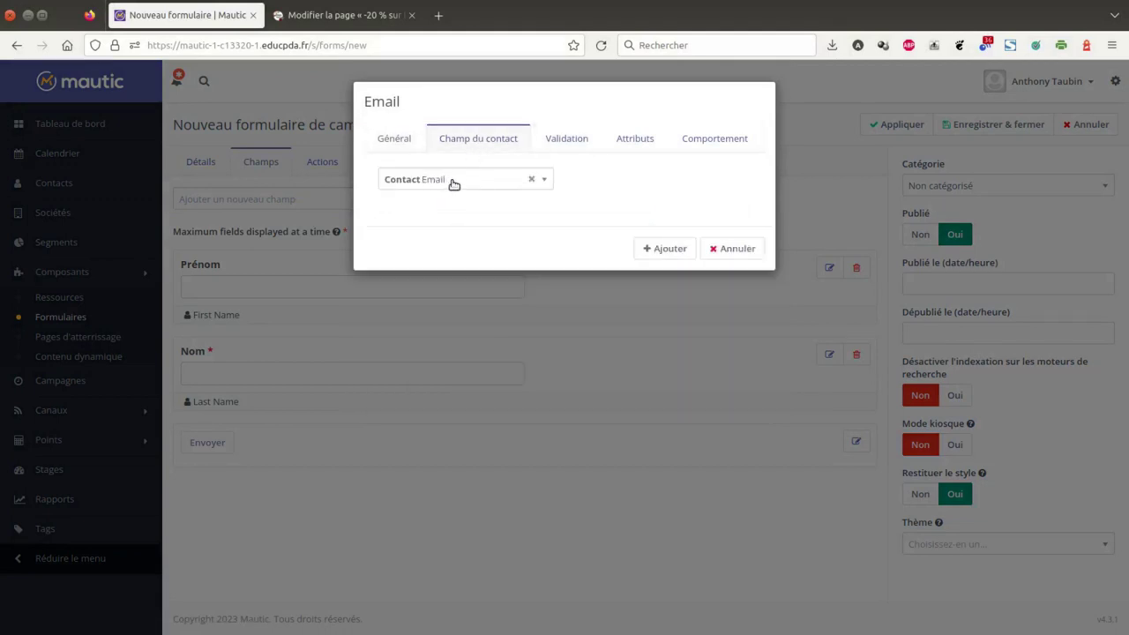
click(452, 182)
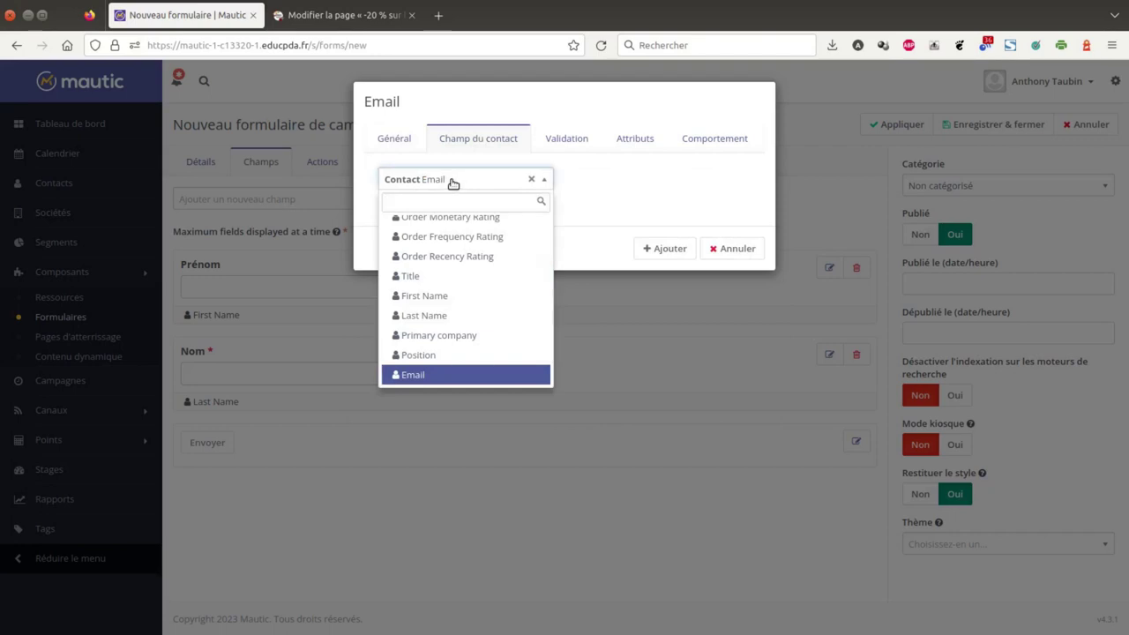
click(452, 182)
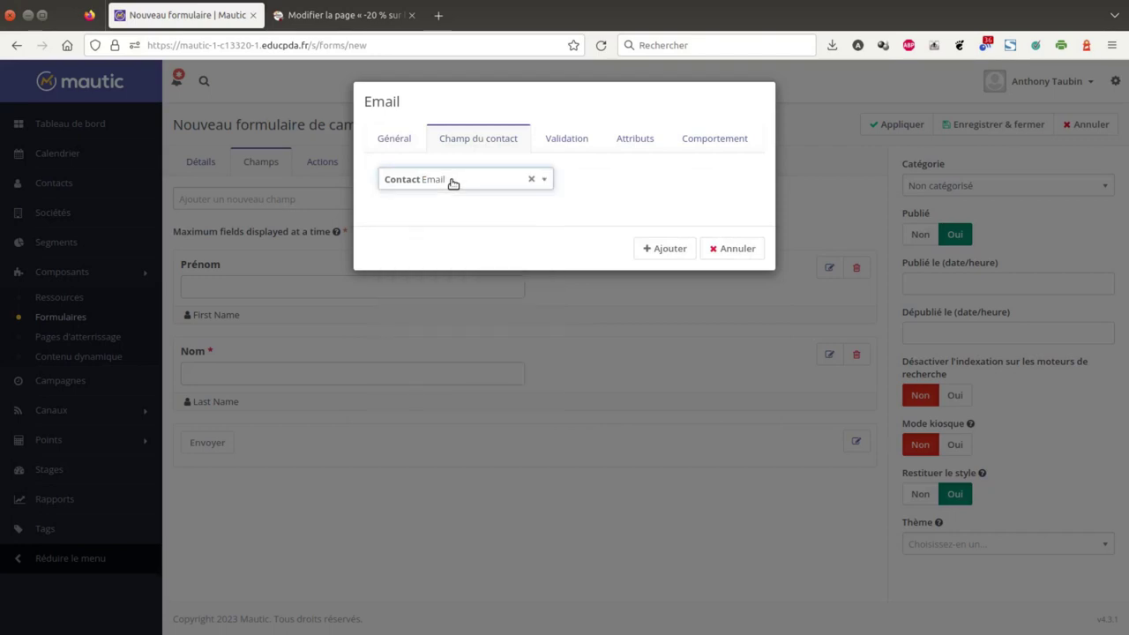
Make the Votre E-mail field mandatory and add it to the form with the default attributes and behaviour.
click(575, 141)
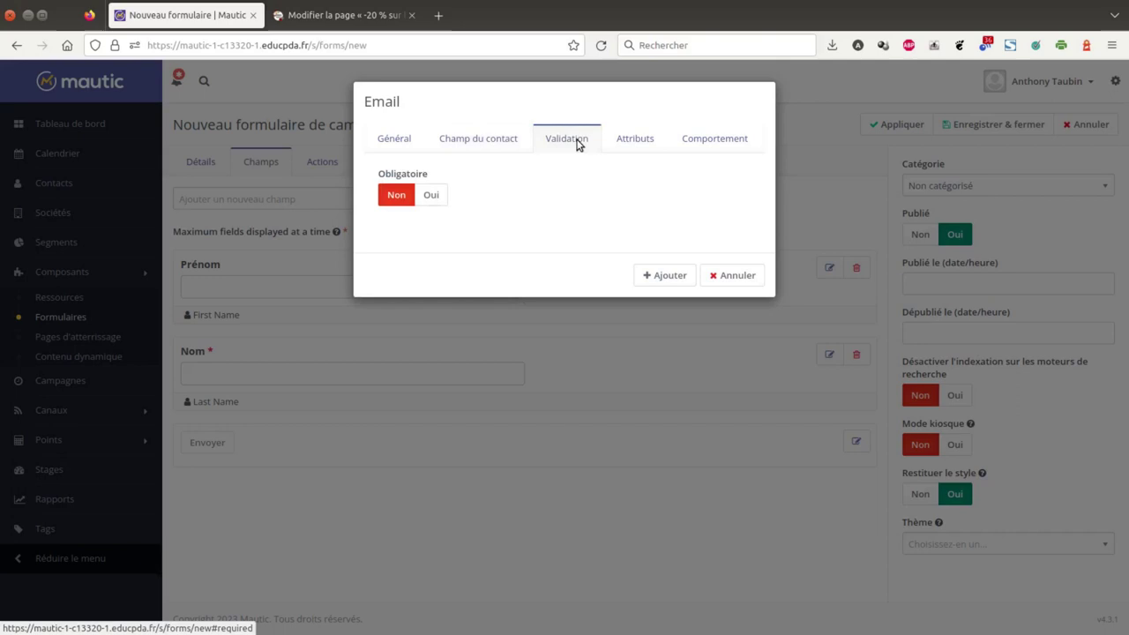
click(431, 195)
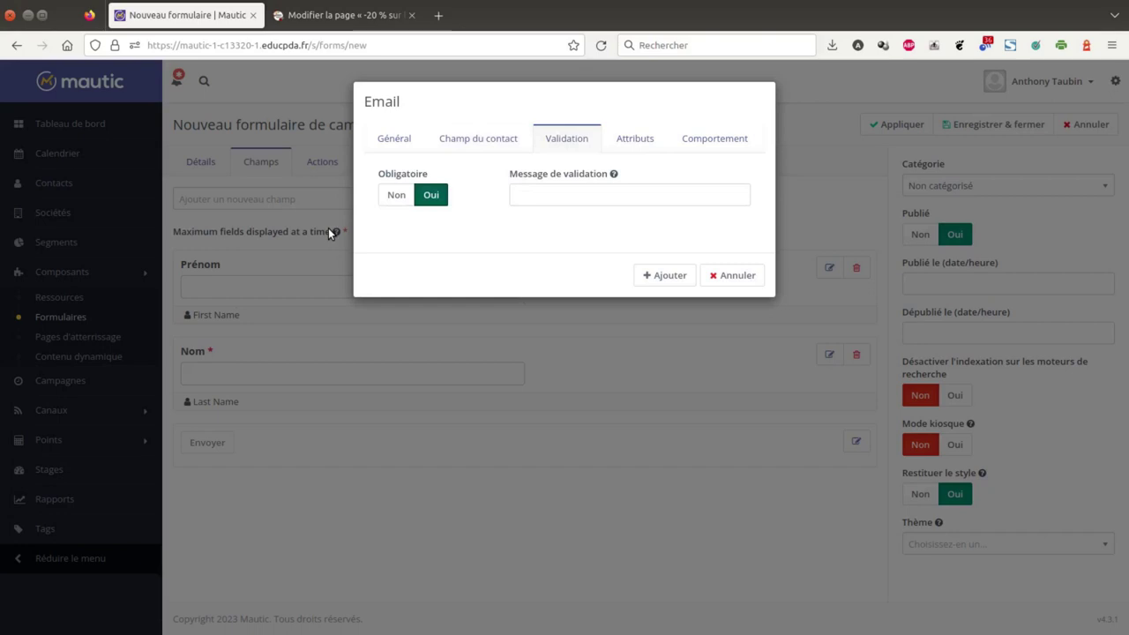
click(633, 140)
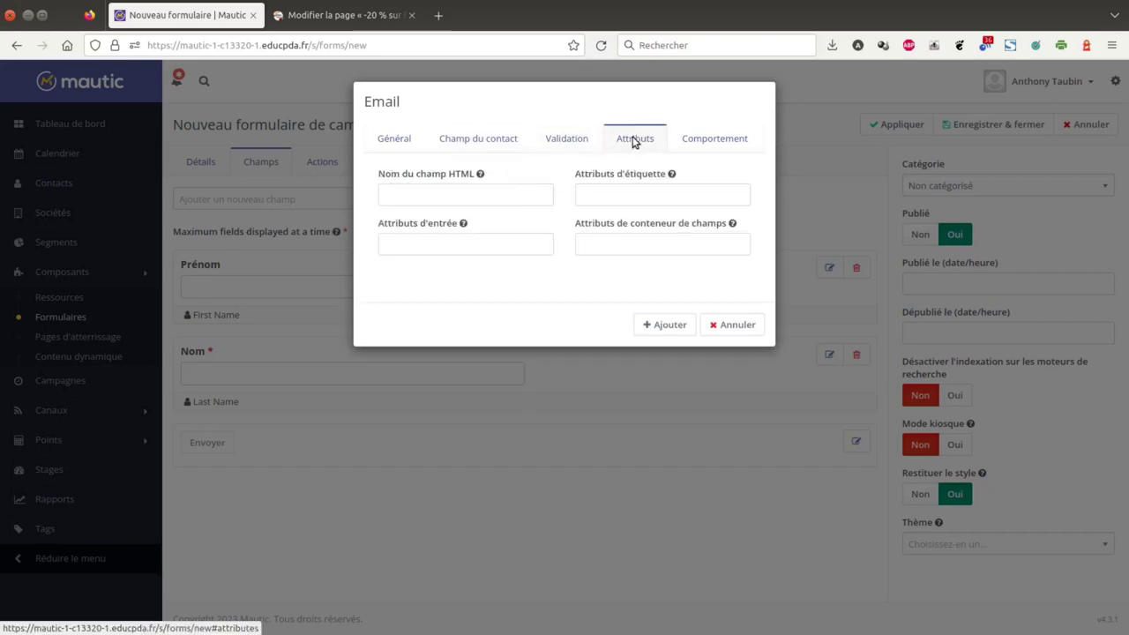
click(704, 139)
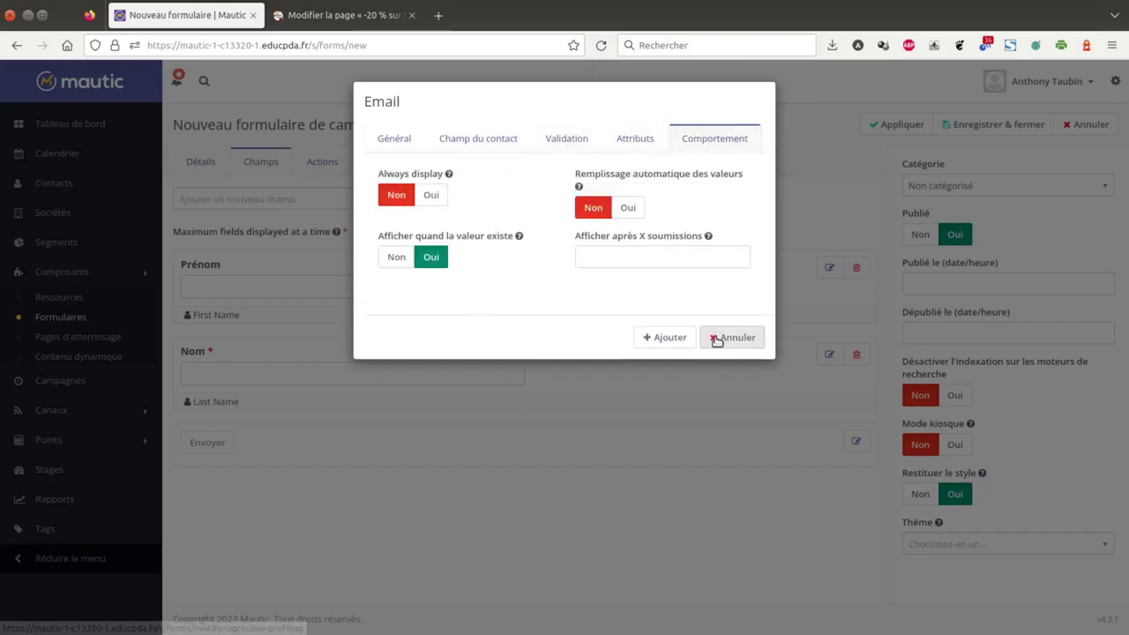
click(669, 337)
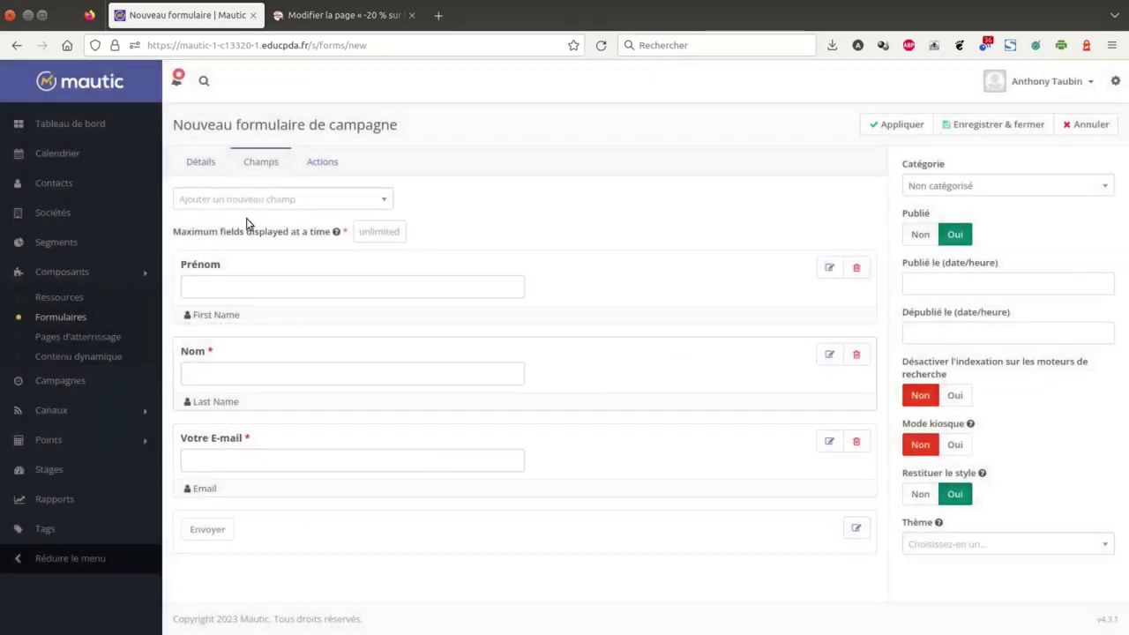
Start a new Groupe de cases à cocher field for the form with the label RGPD - Confidentialité.
click(263, 203)
scroll(290, 234, down, 1)
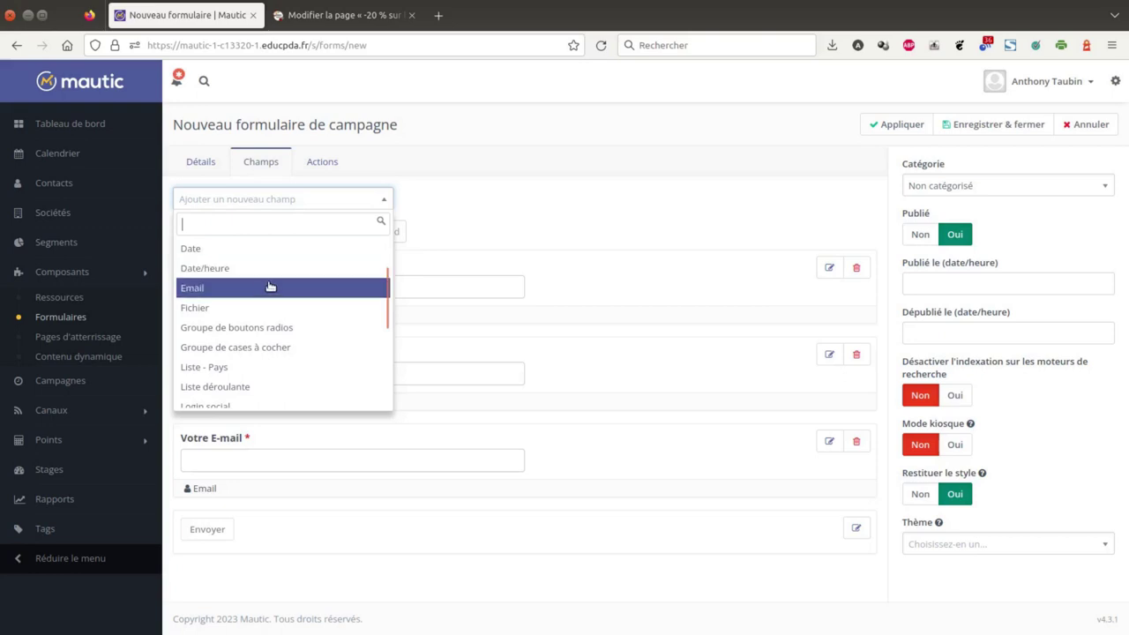
scroll(278, 274, down, 2)
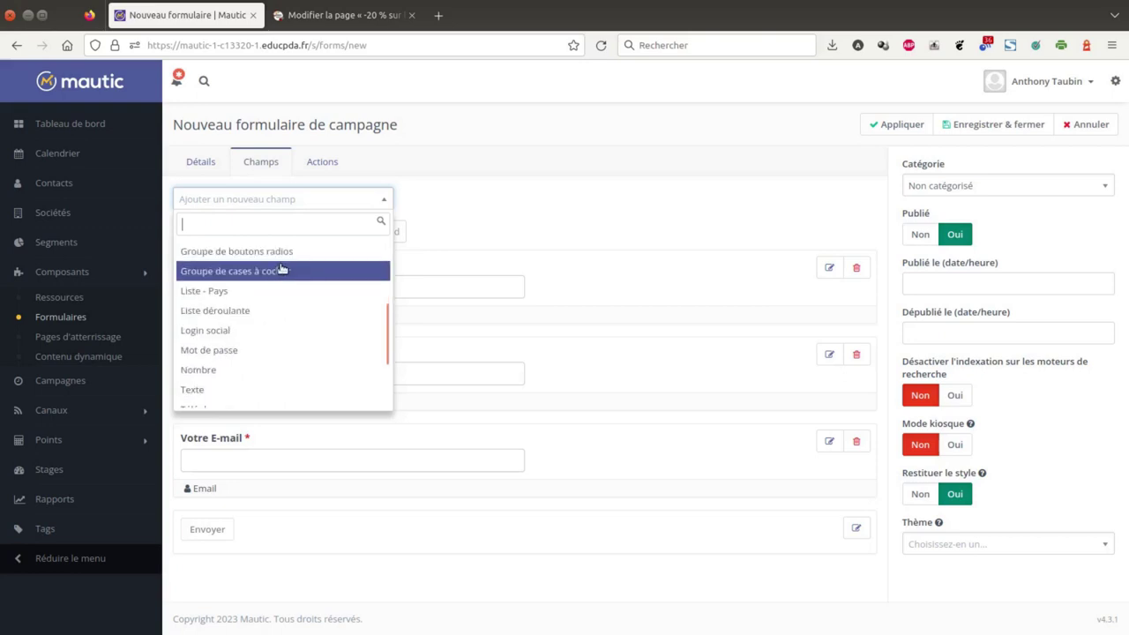
scroll(282, 273, up, 4)
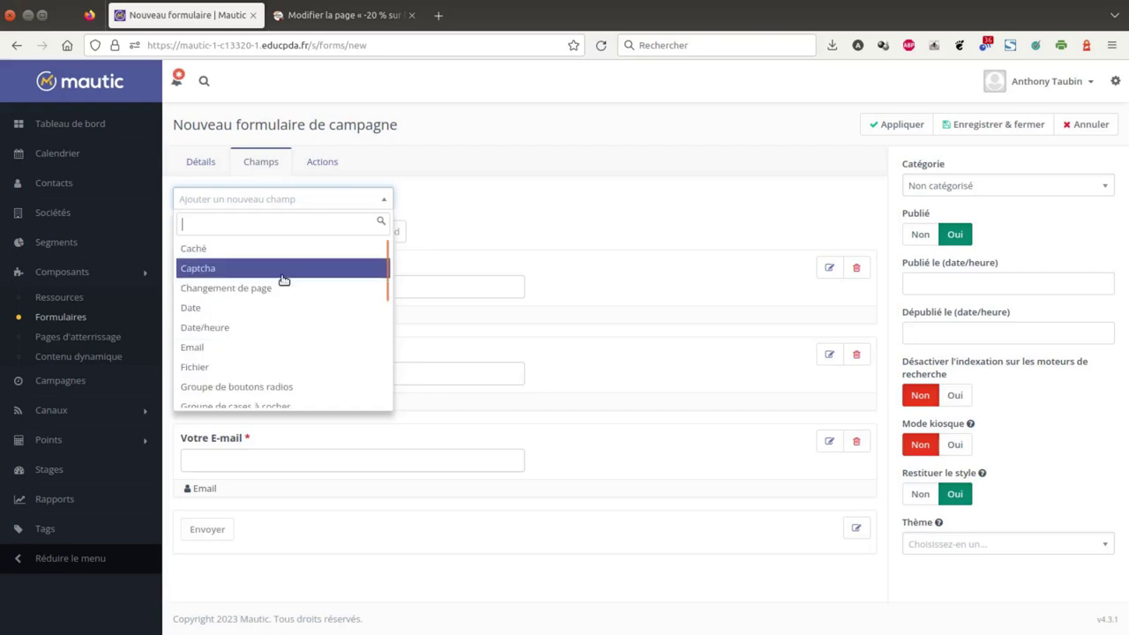
scroll(307, 308, down, 2)
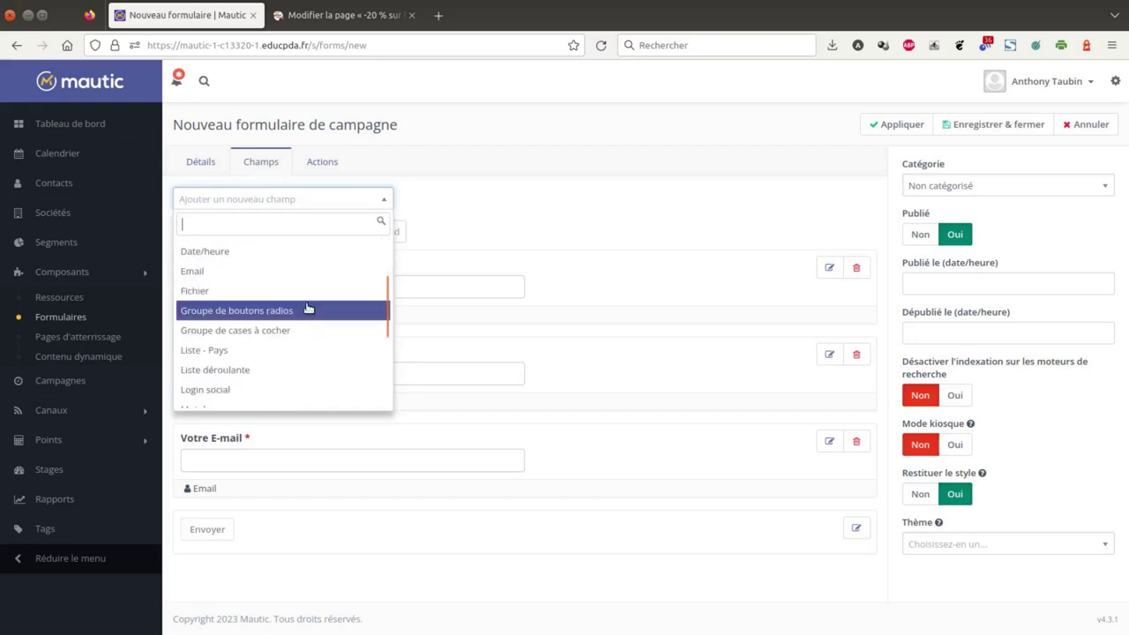
click(238, 335)
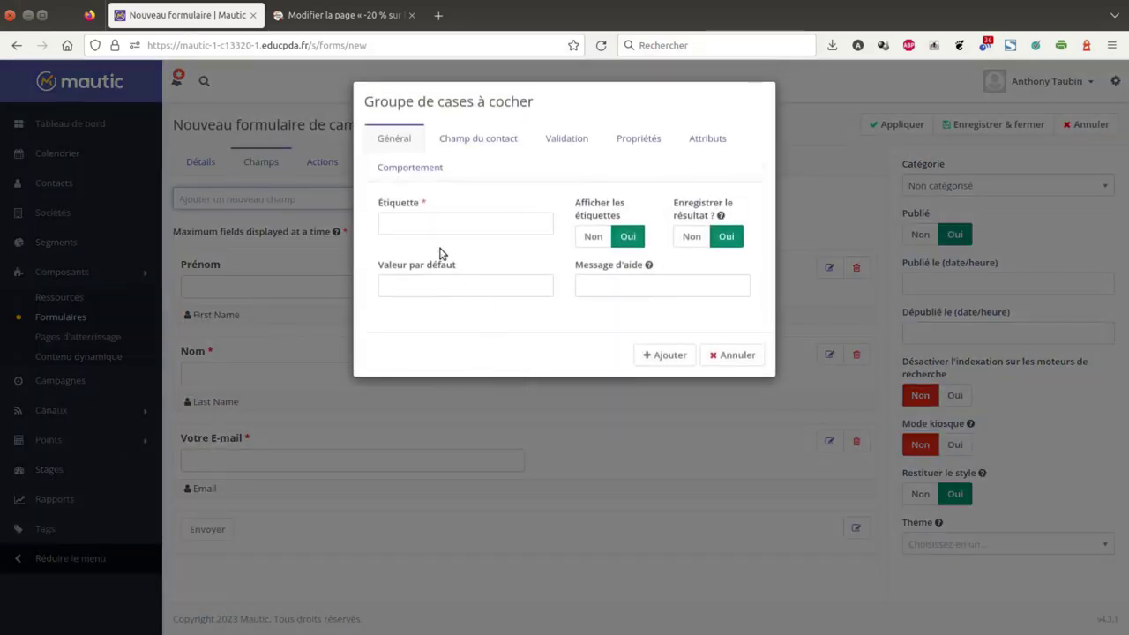
click(432, 220)
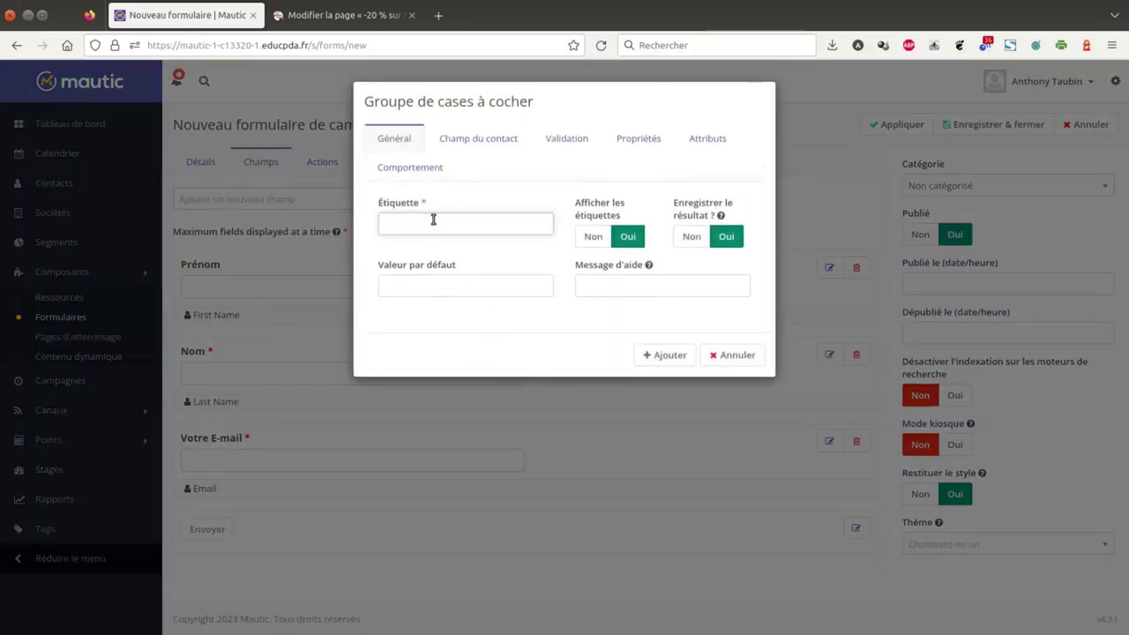
text(RGPD)
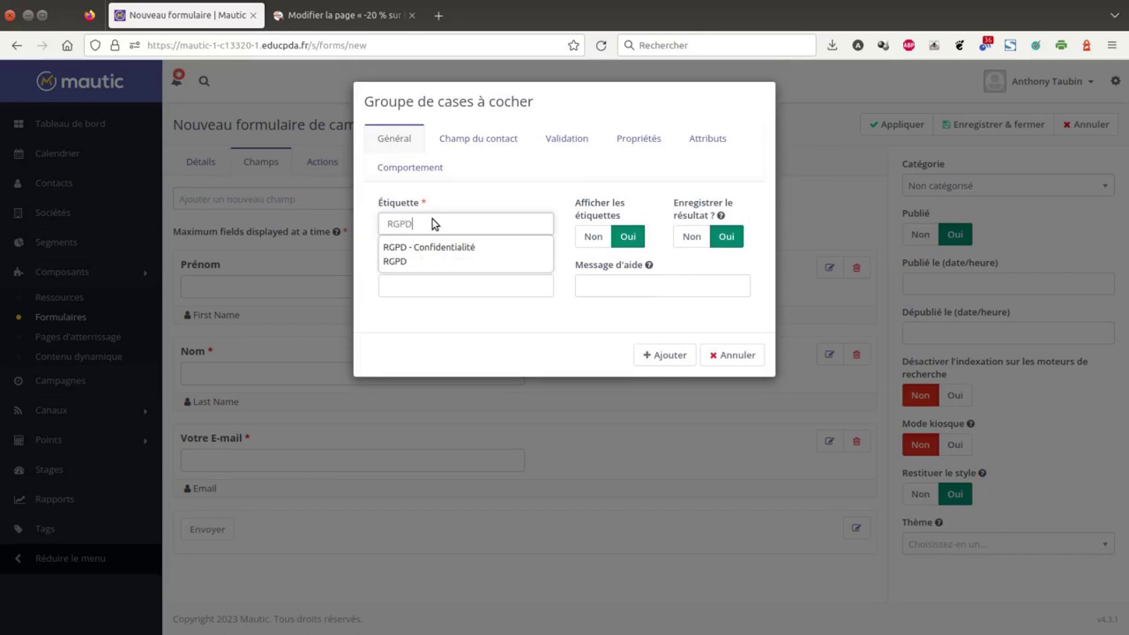
click(429, 247)
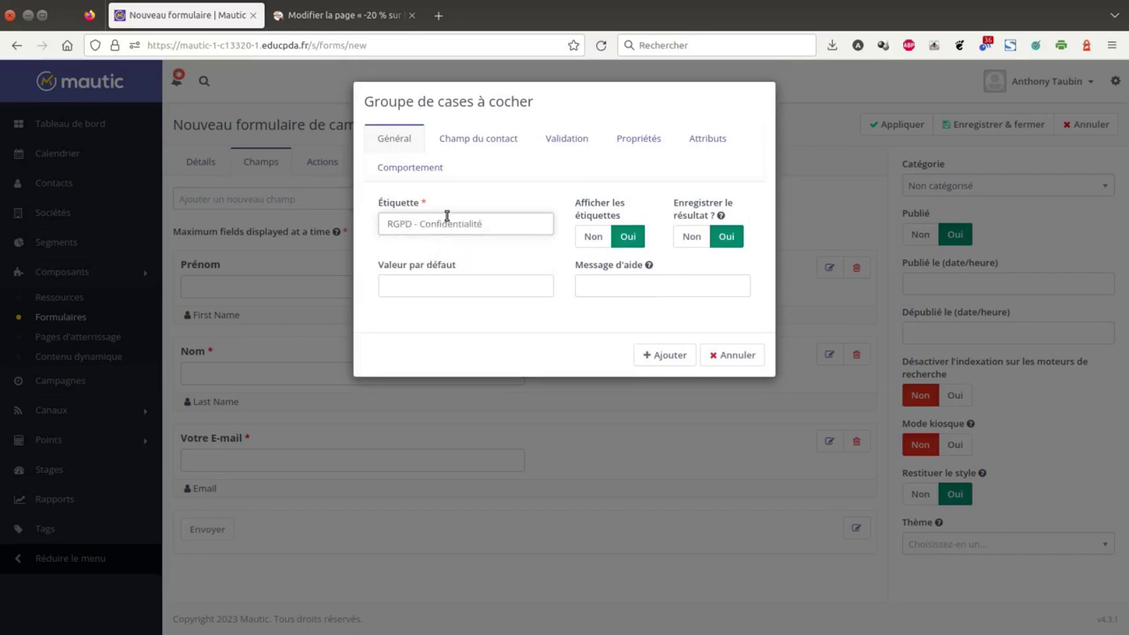
Map the RGPD - Confidentialité checkbox group to the contact field RGPD - Consentement.
click(486, 141)
click(542, 213)
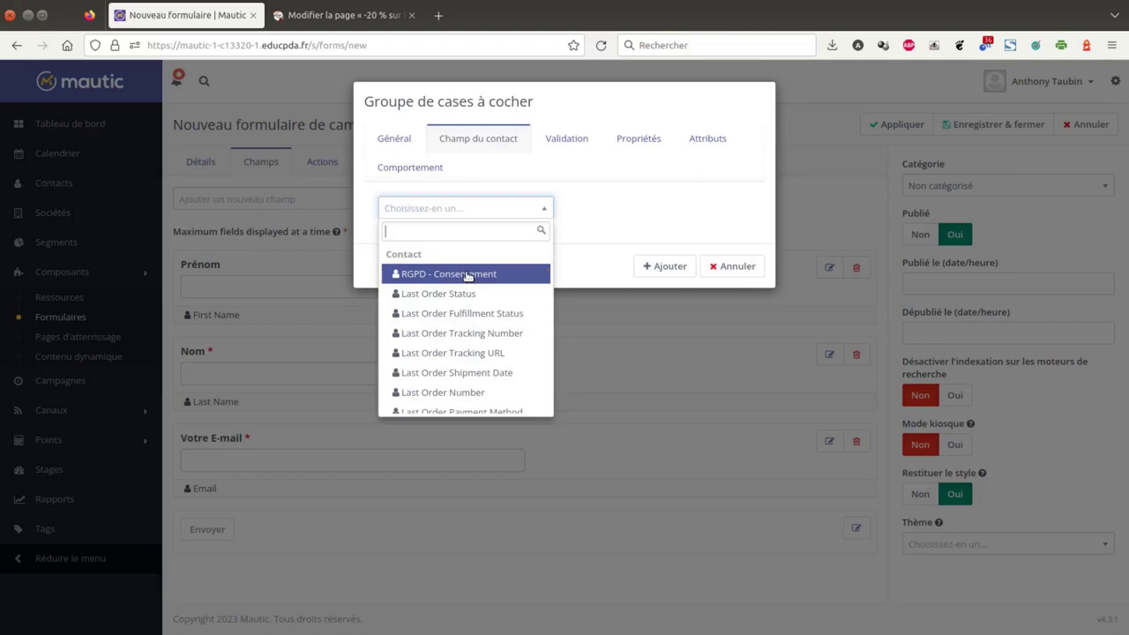
click(468, 274)
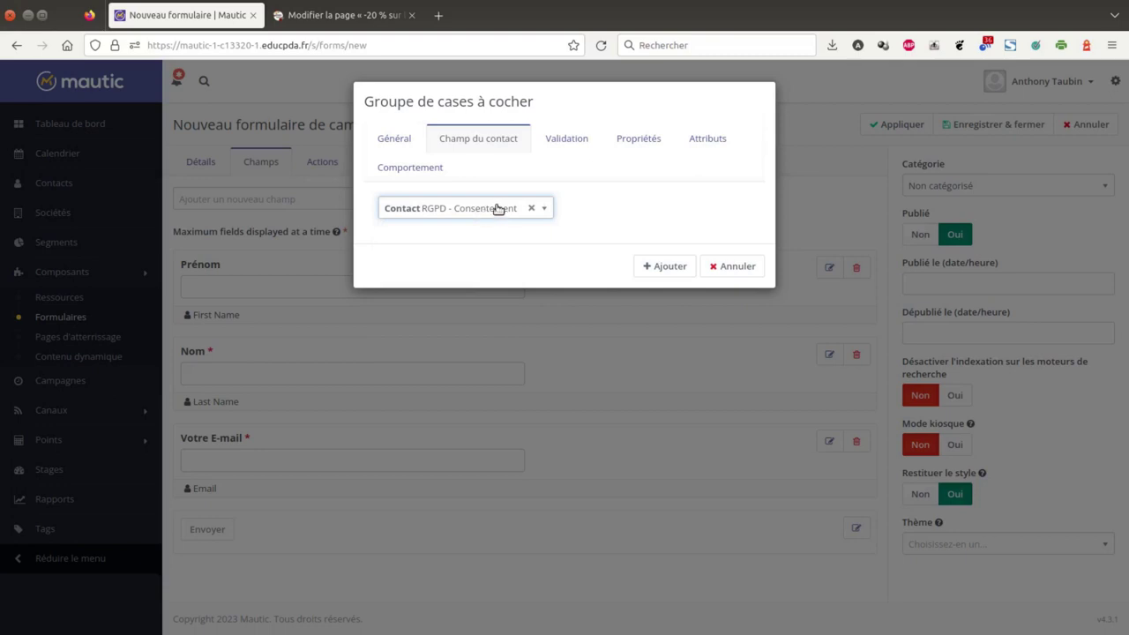
Make the RGPD - Confidentialité checkbox group mandatory and open its option properties.
click(569, 145)
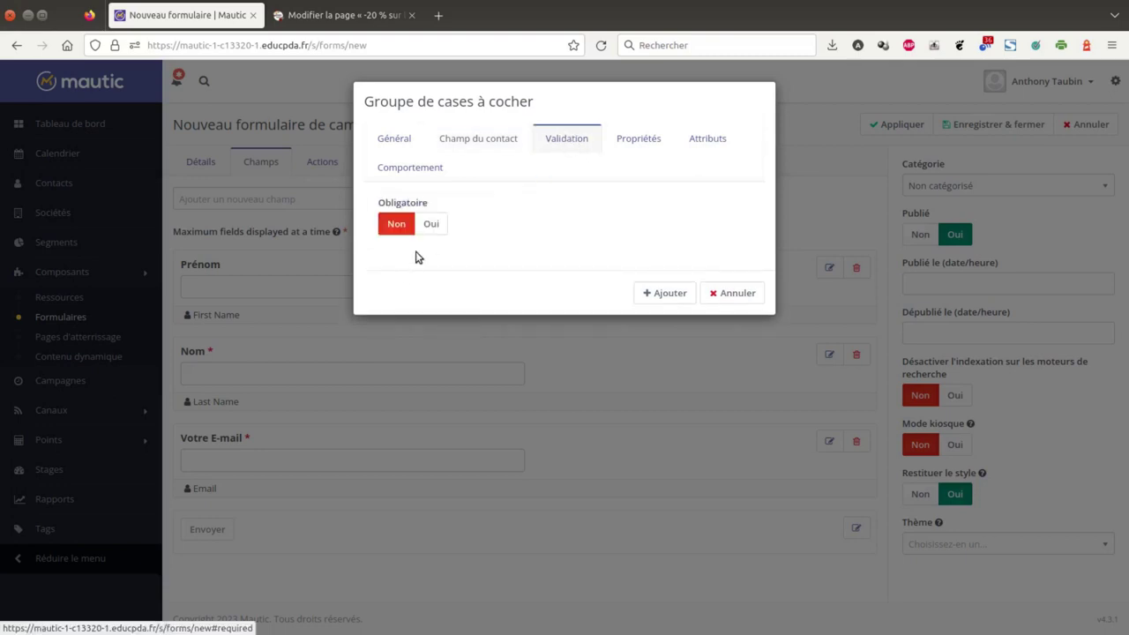
click(431, 223)
click(639, 141)
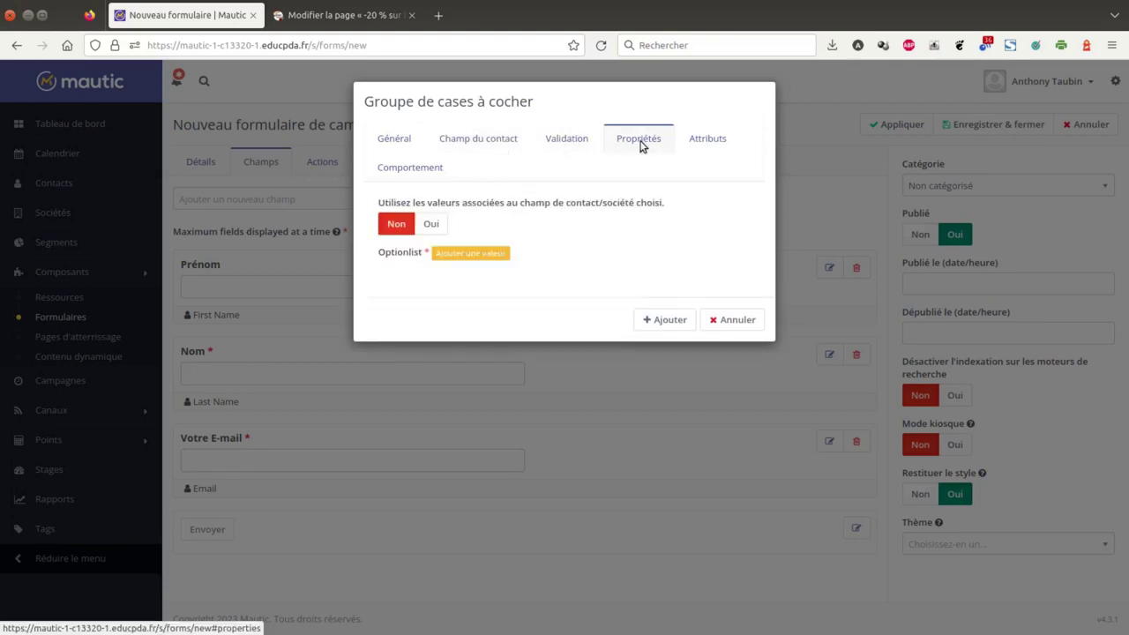
Add an option labelled Accepter la politique de confidentialité with the value Oui, without using the contact field's associated values.
click(432, 226)
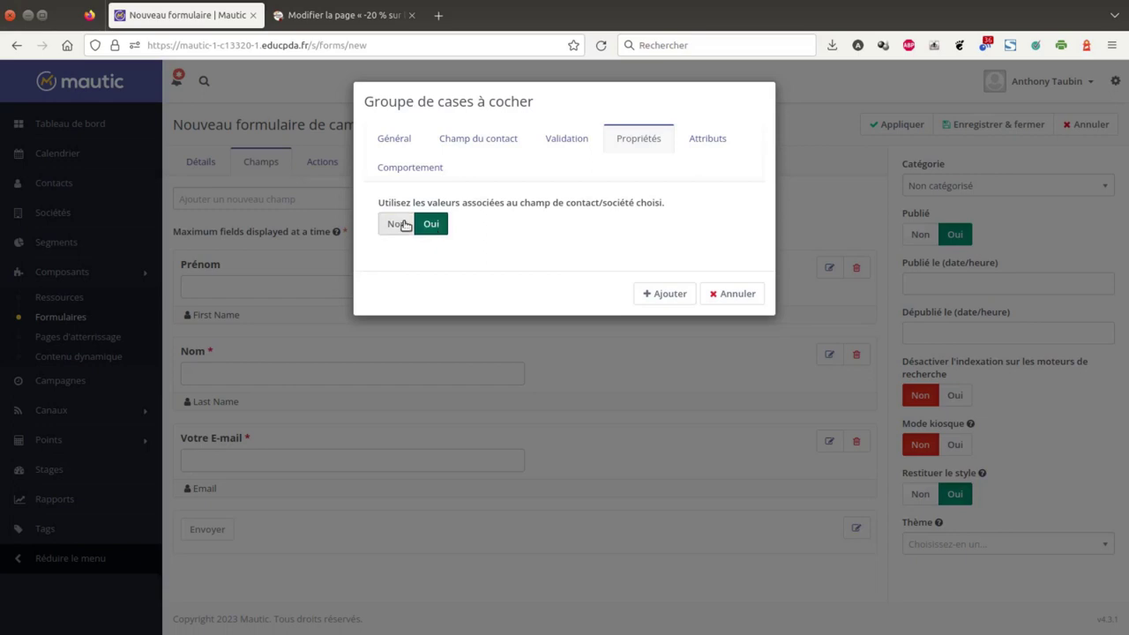
click(395, 224)
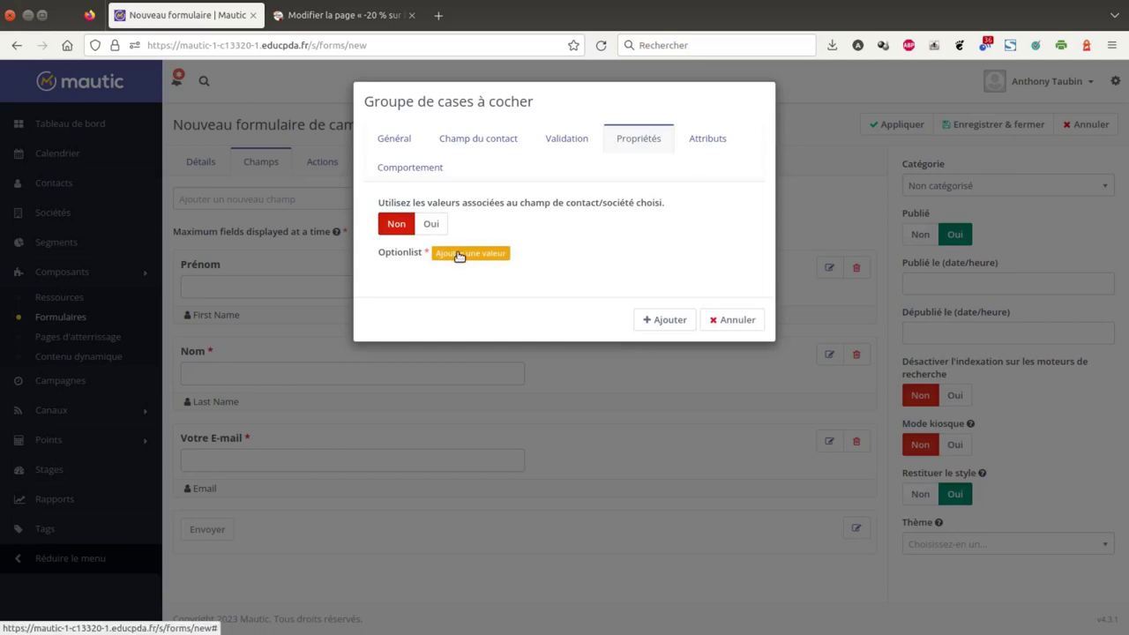
click(459, 255)
click(441, 272)
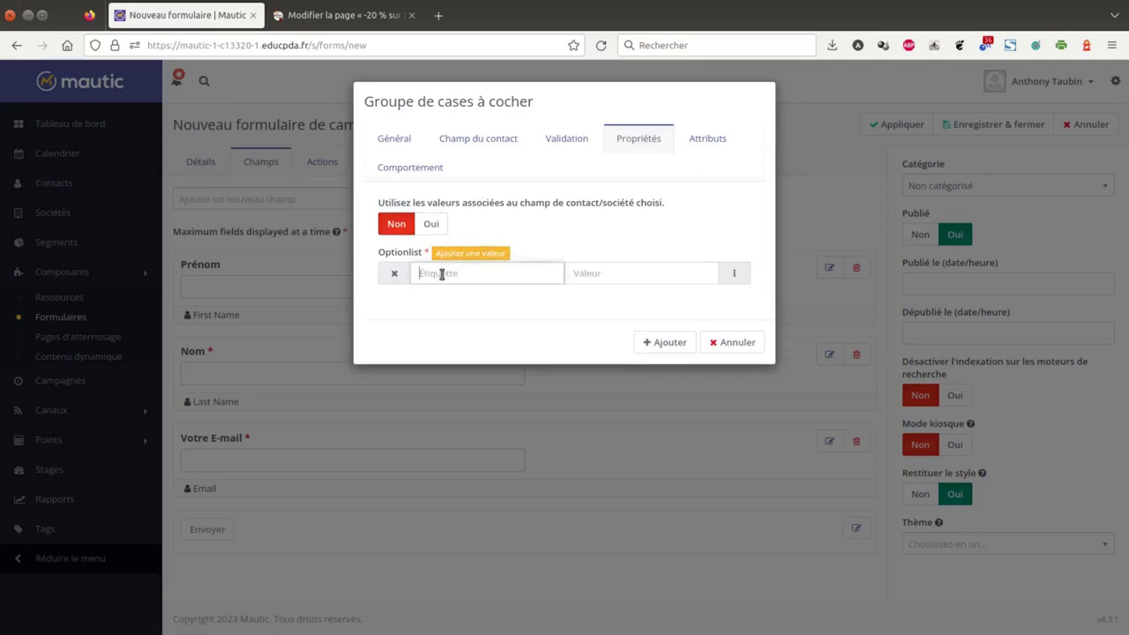
text(A)
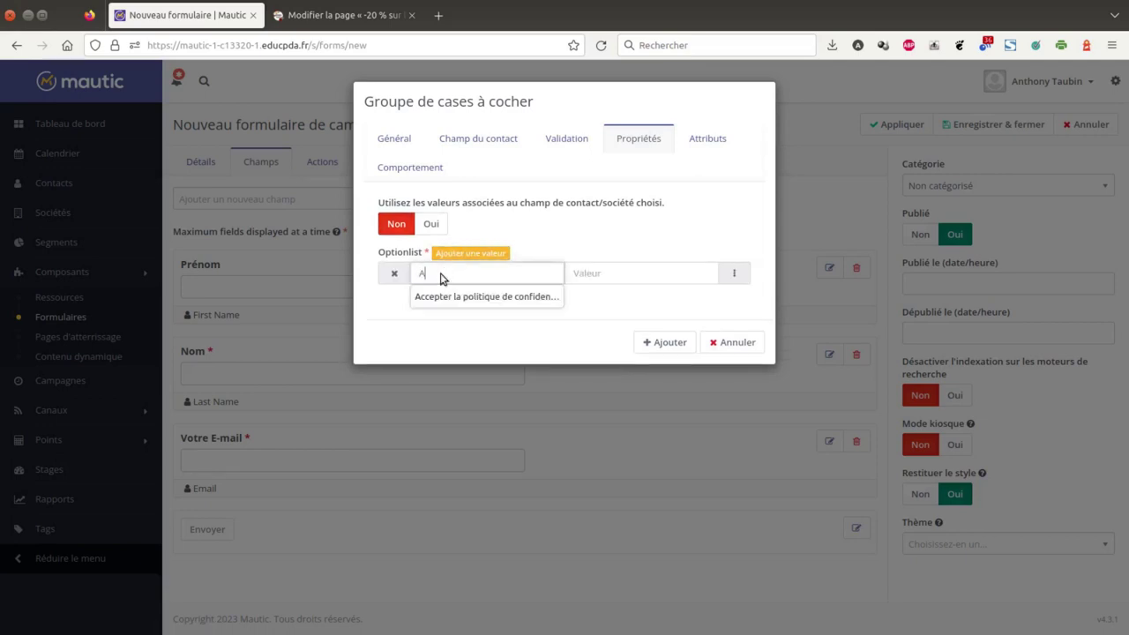
text(c)
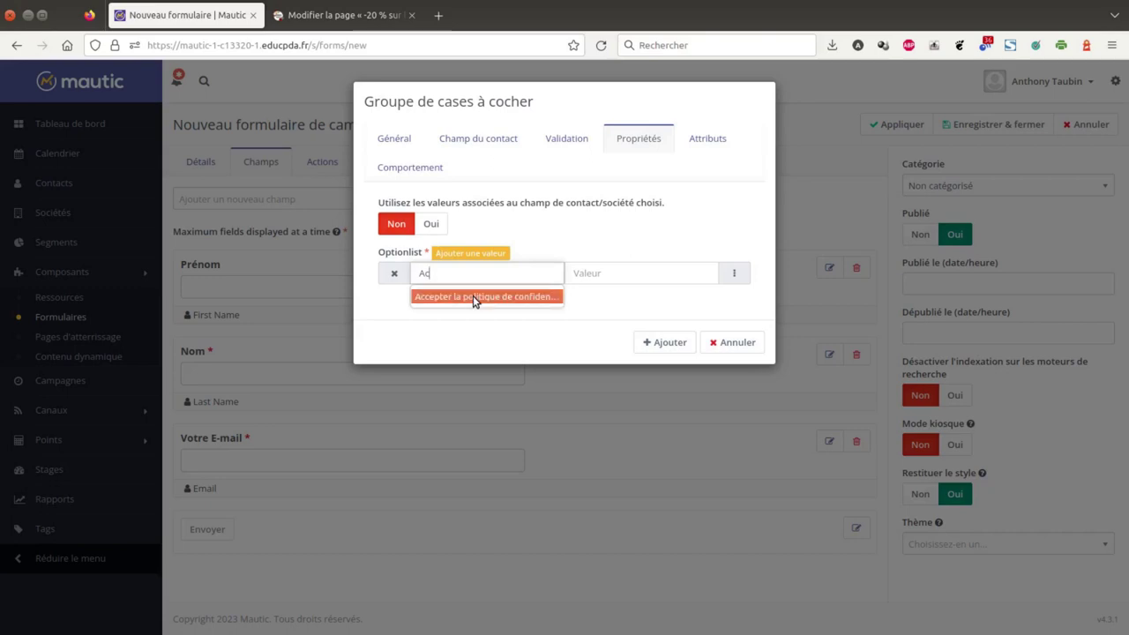
click(473, 296)
click(596, 274)
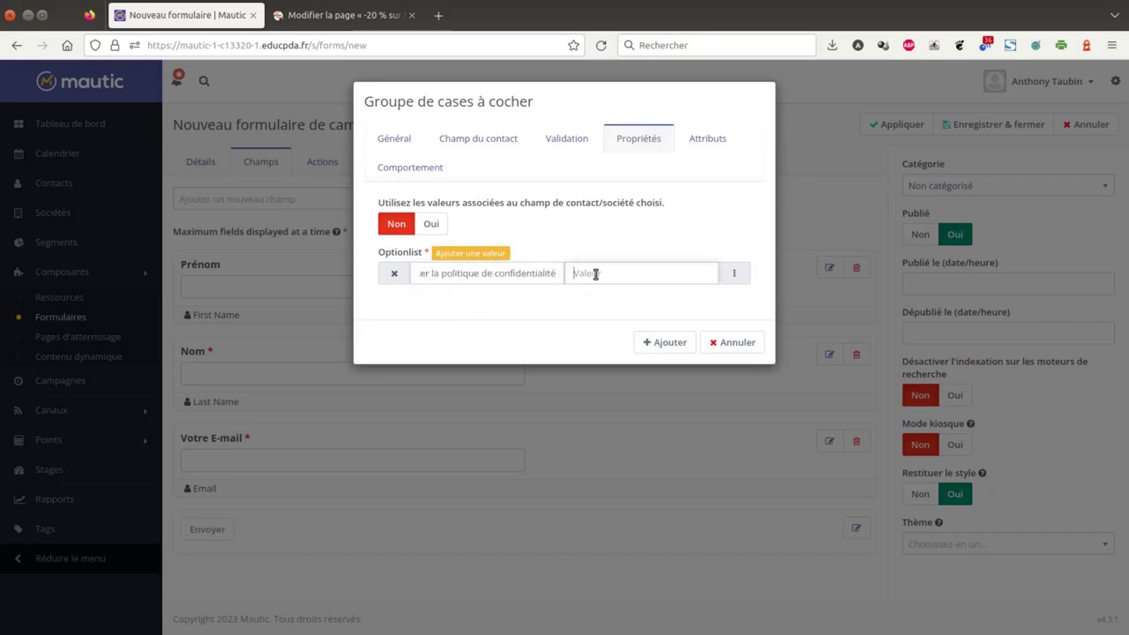
text(Oui)
key(Escape)
Add the RGPD - Confidentialité checkbox group to the form with the default attributes and behaviour.
click(728, 142)
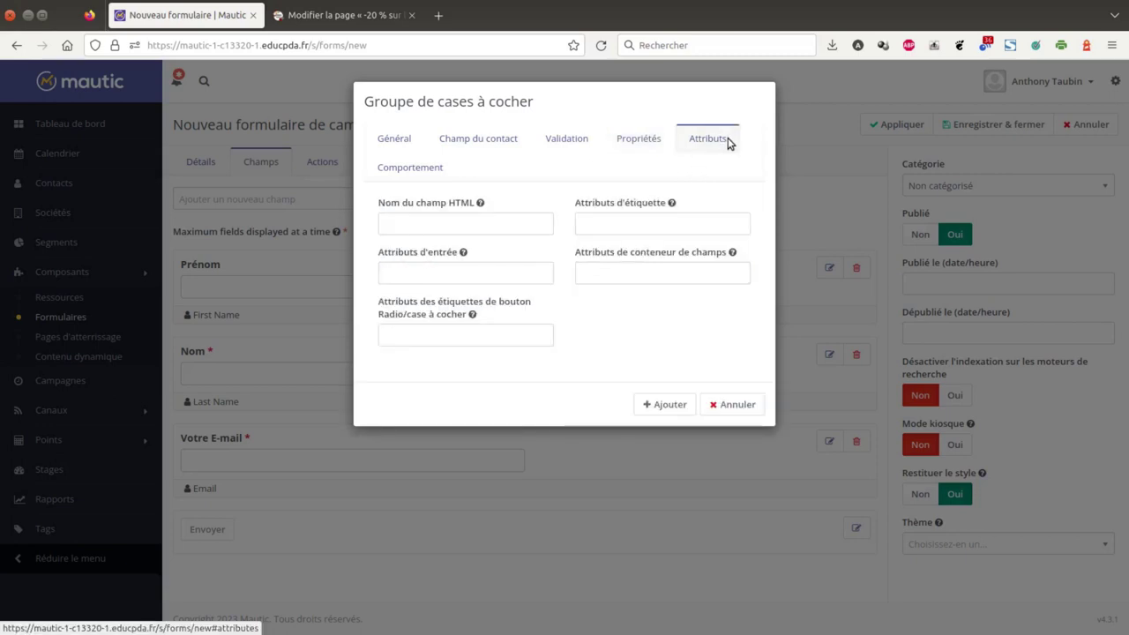
click(436, 171)
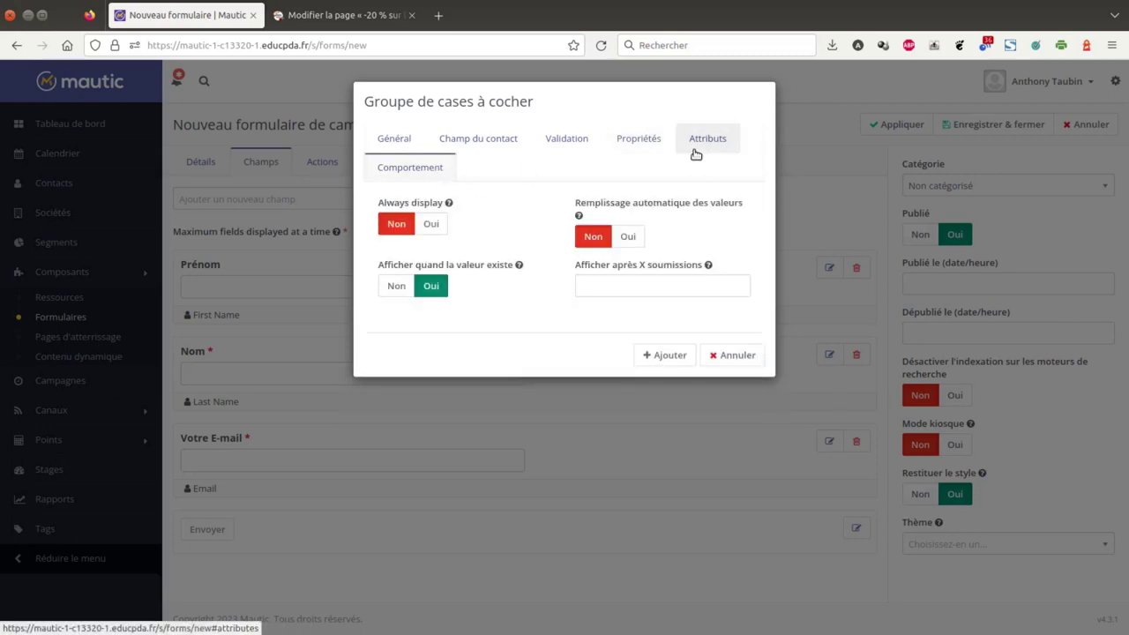
click(641, 143)
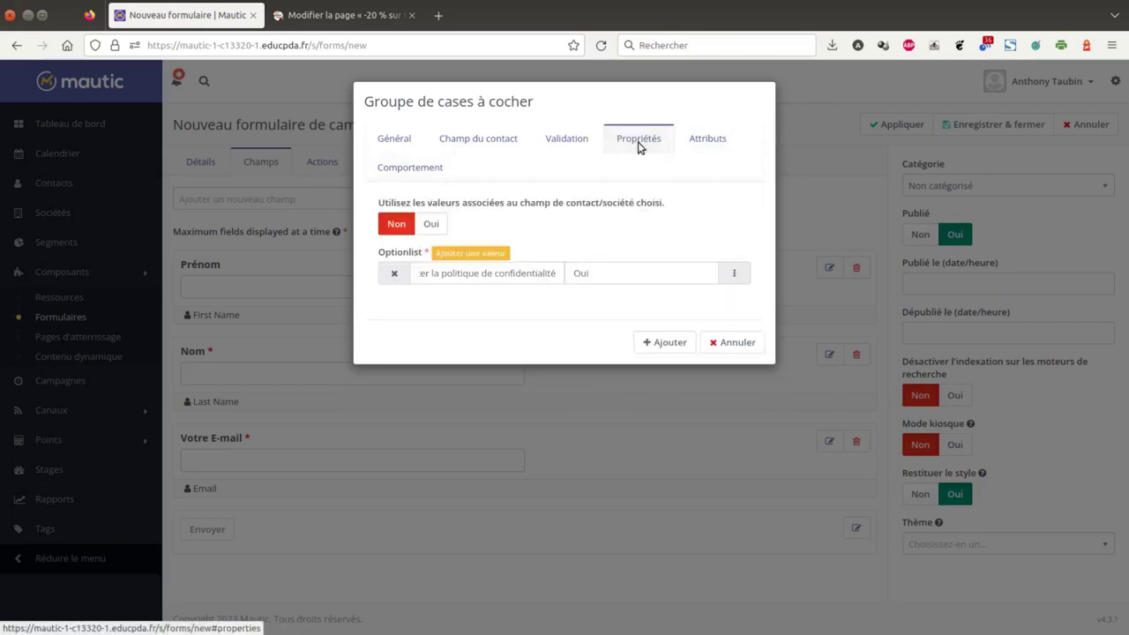
click(661, 344)
Change the label of the form's Envoyer button to Obtenir le livre blanc, keeping its default attributes.
scroll(517, 432, down, 1)
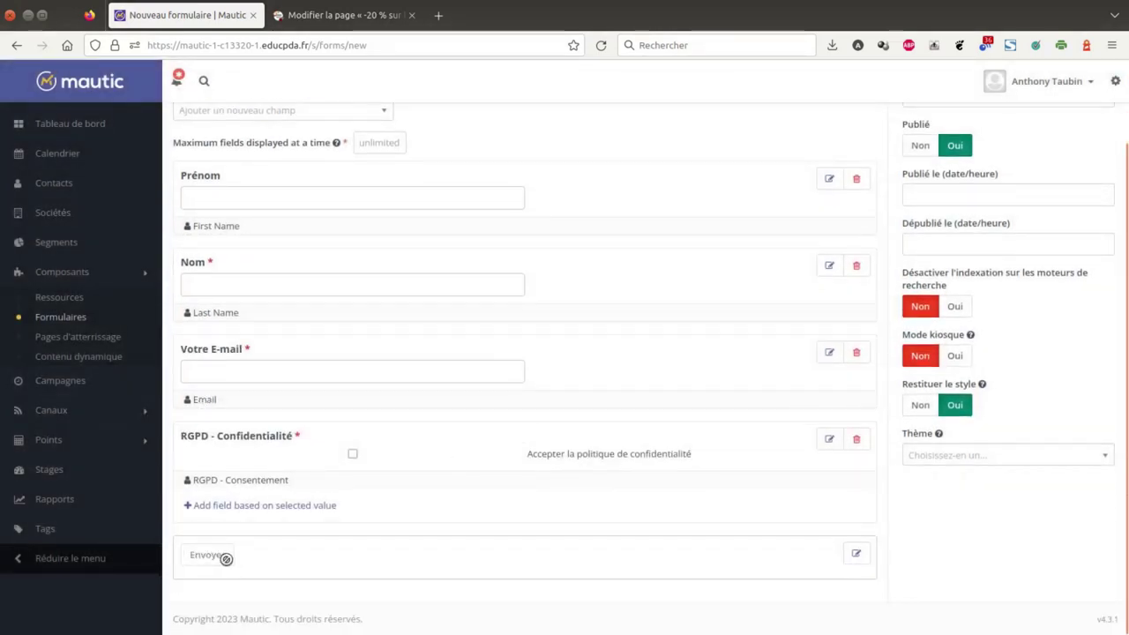
click(856, 556)
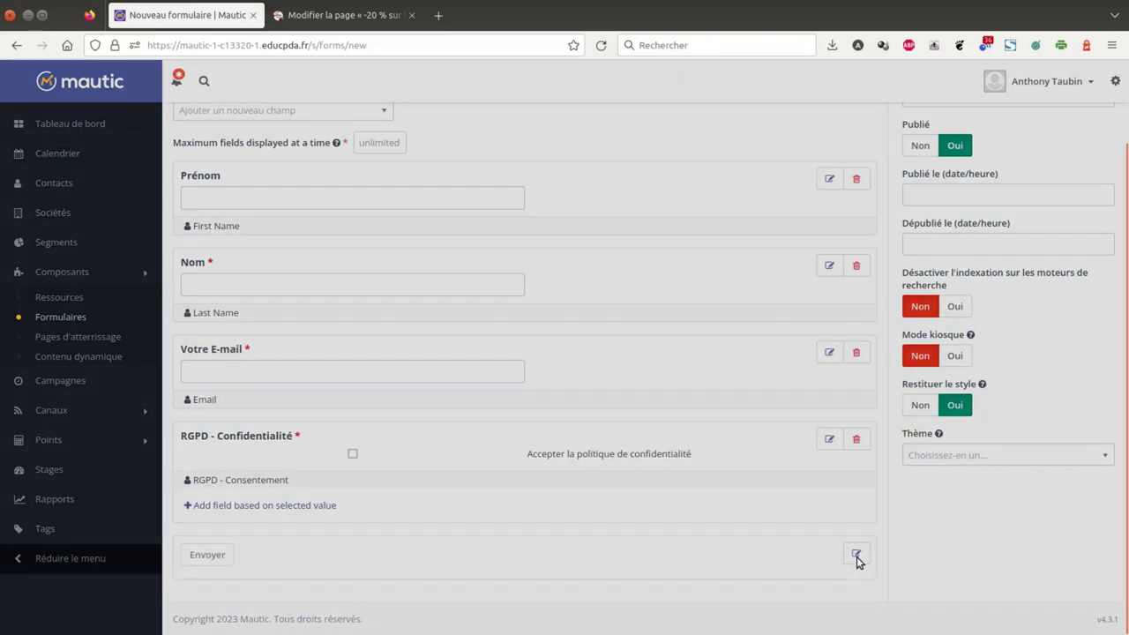
click(410, 196)
double_click(410, 196)
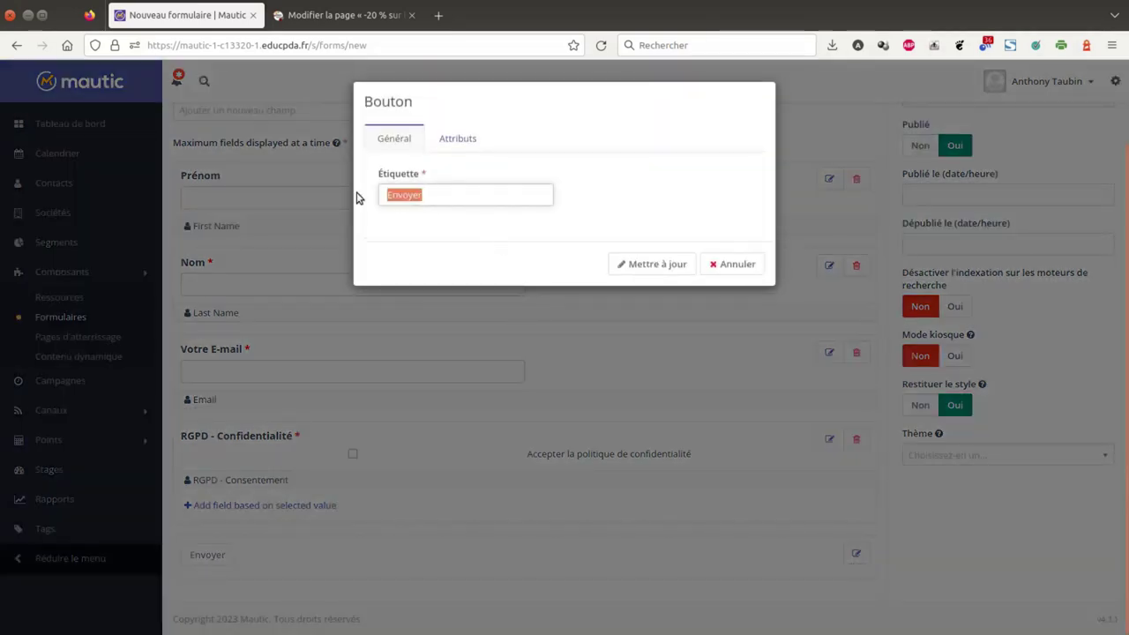
text(Obtenir le livre blanc)
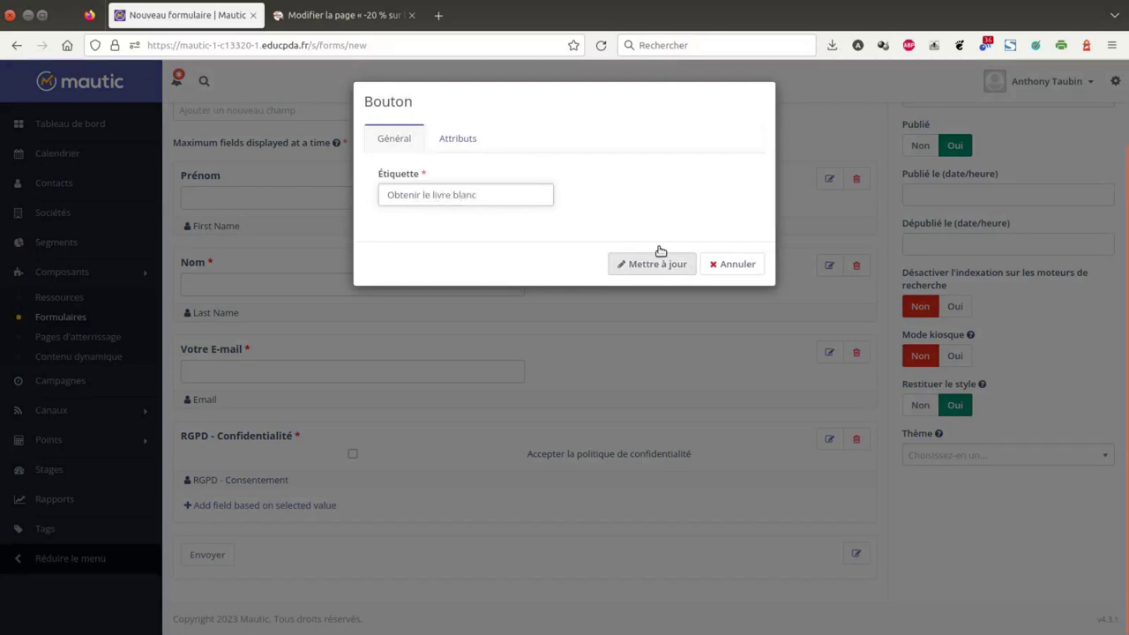
click(445, 136)
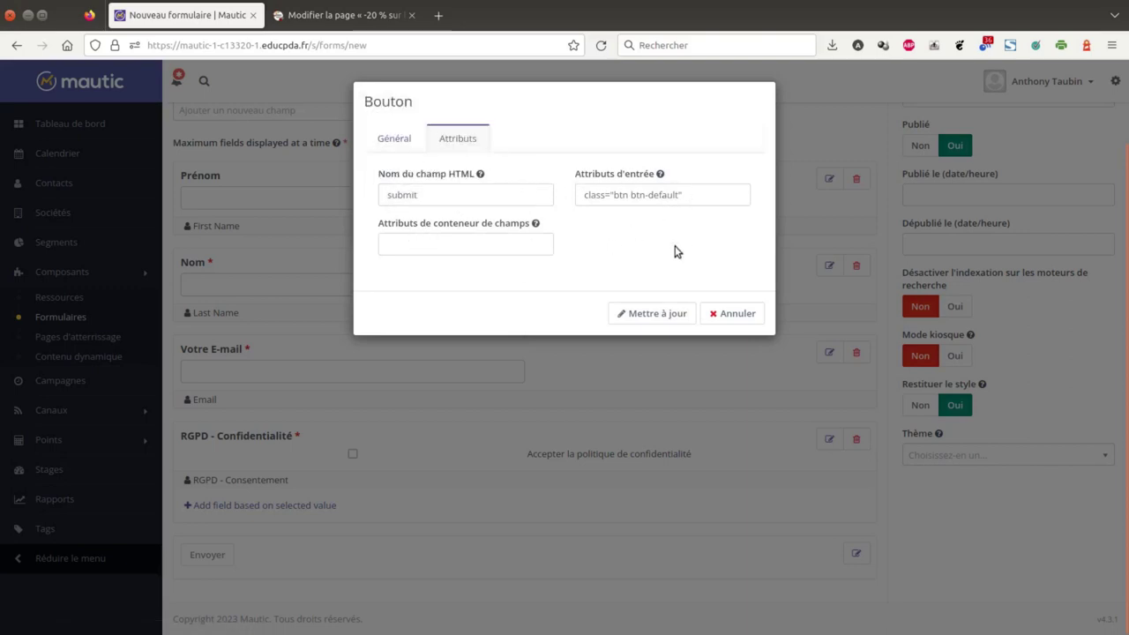
click(394, 139)
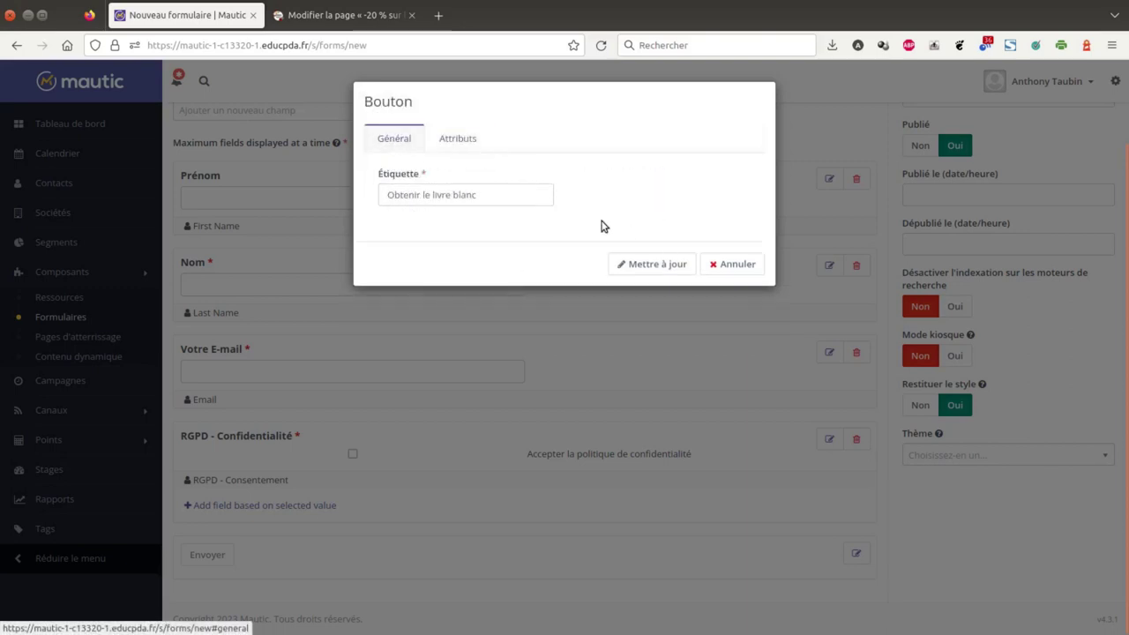
click(658, 272)
Apply the new form's changes without closing it and keep its category as Non catégorisé.
scroll(702, 371, up, 2)
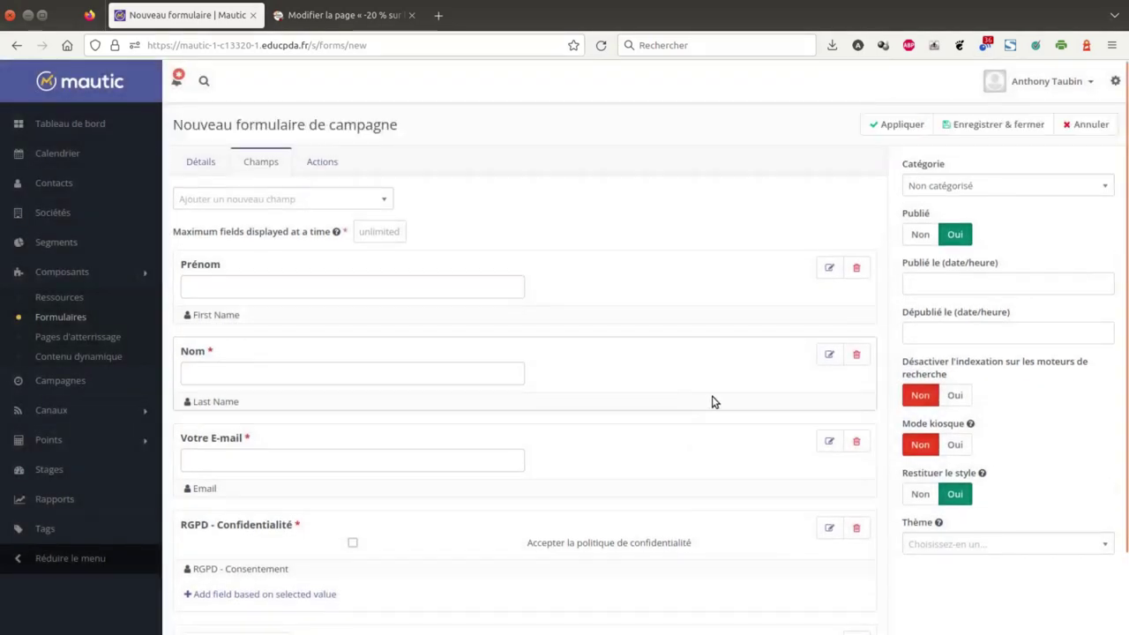
click(893, 129)
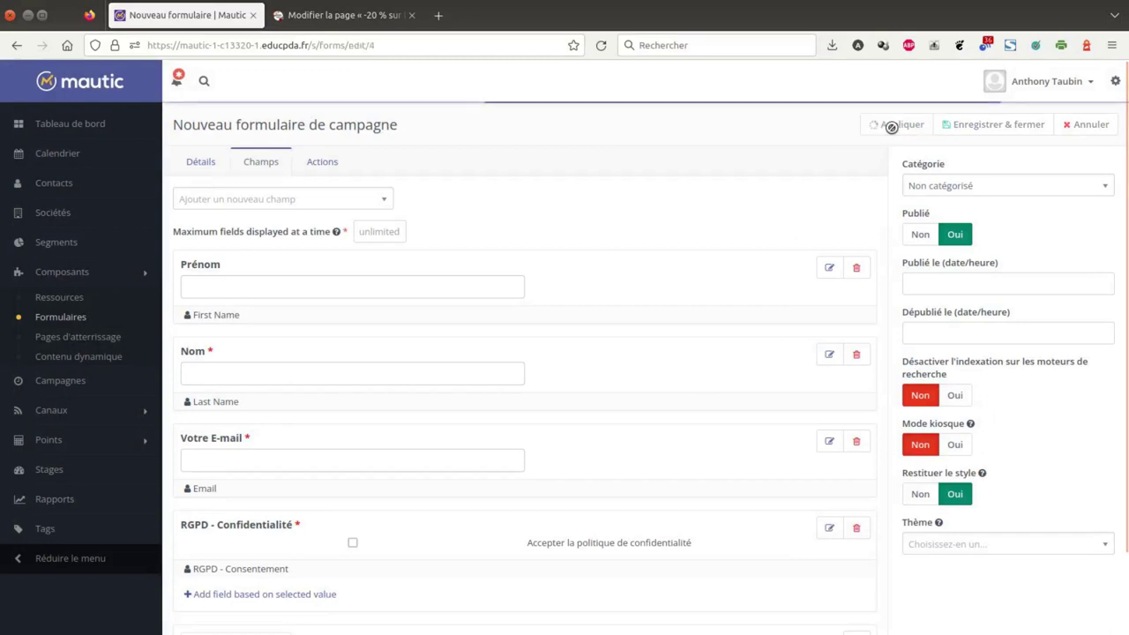
click(929, 187)
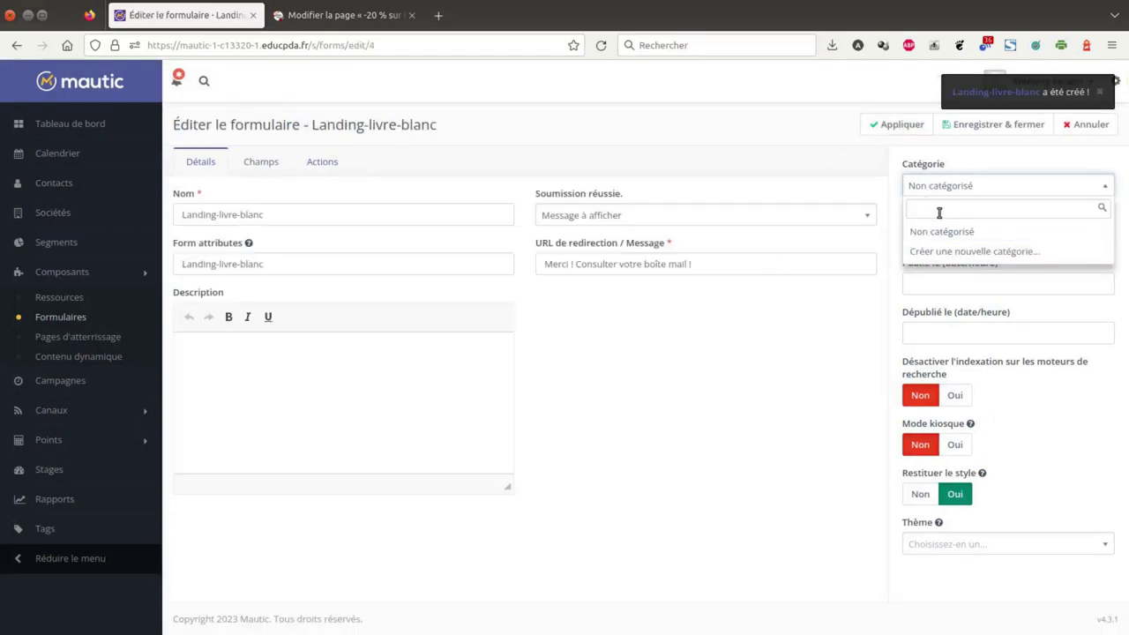
click(1040, 389)
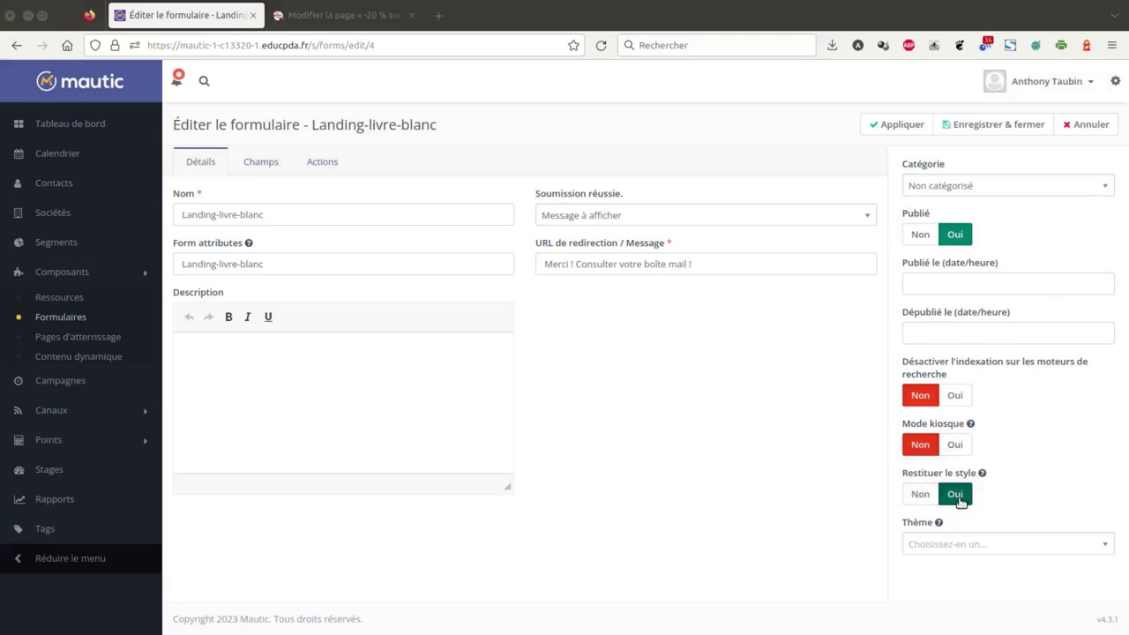
Switch to the WordPress page editor to examine the landing page's form shortcode, and return to Mautic.
click(392, 18)
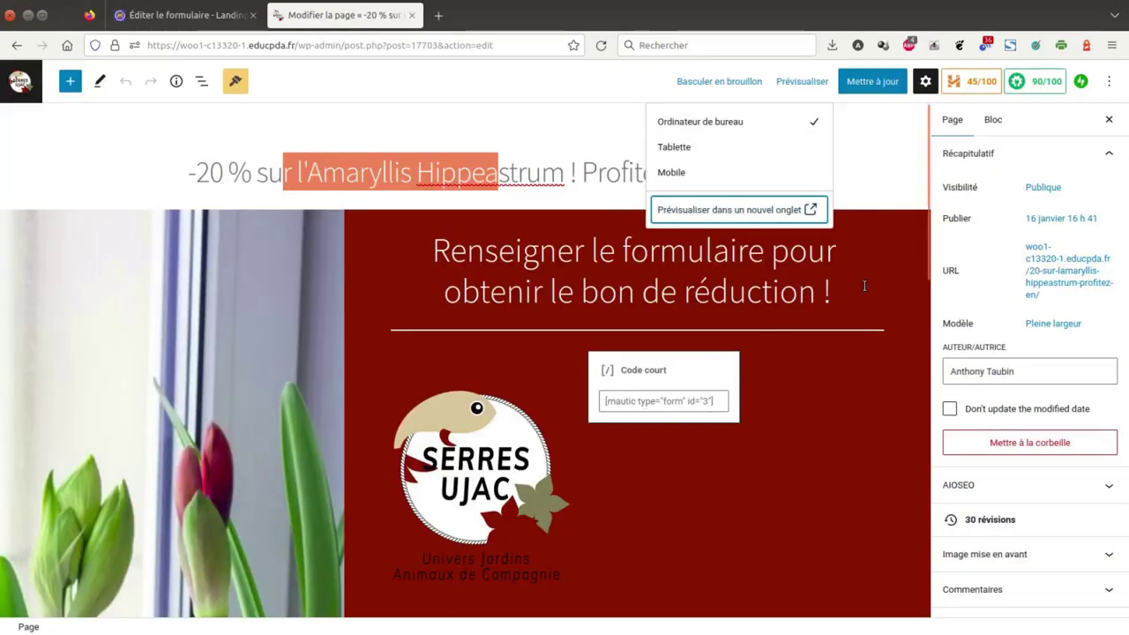
click(885, 244)
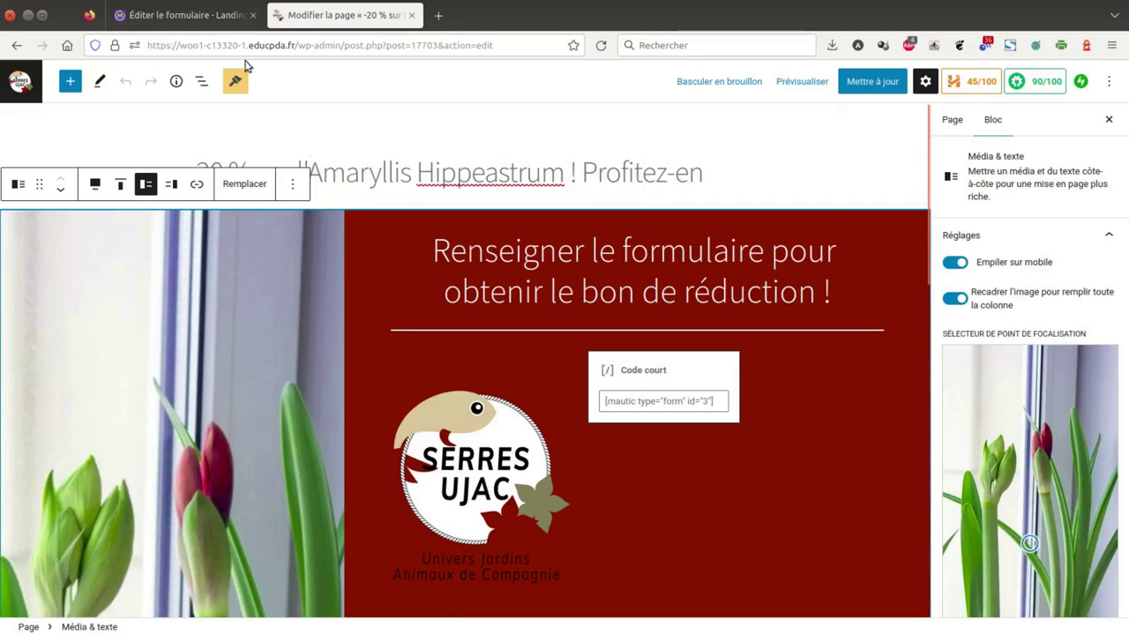
click(164, 16)
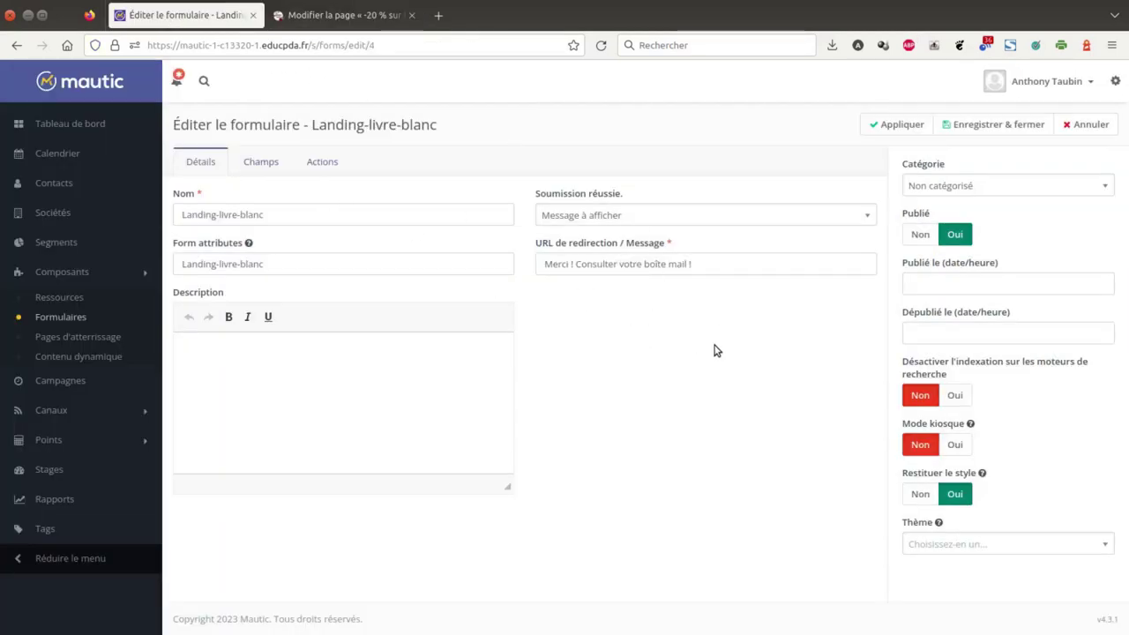
Save and close the Landing-livre-blanc form and open the list of forms.
click(976, 125)
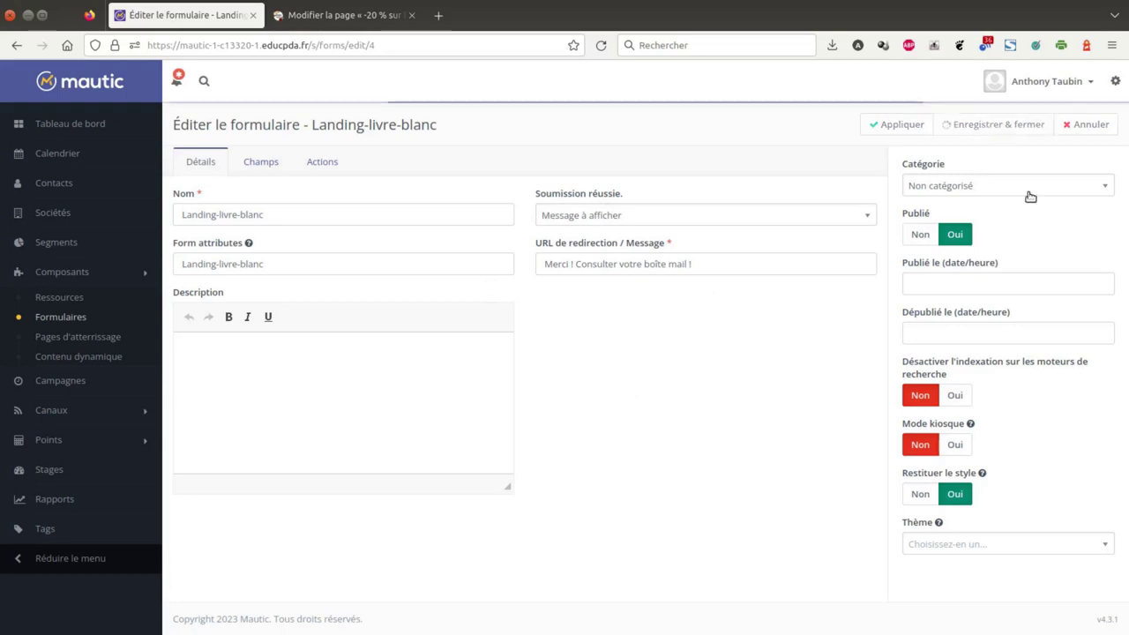
click(69, 319)
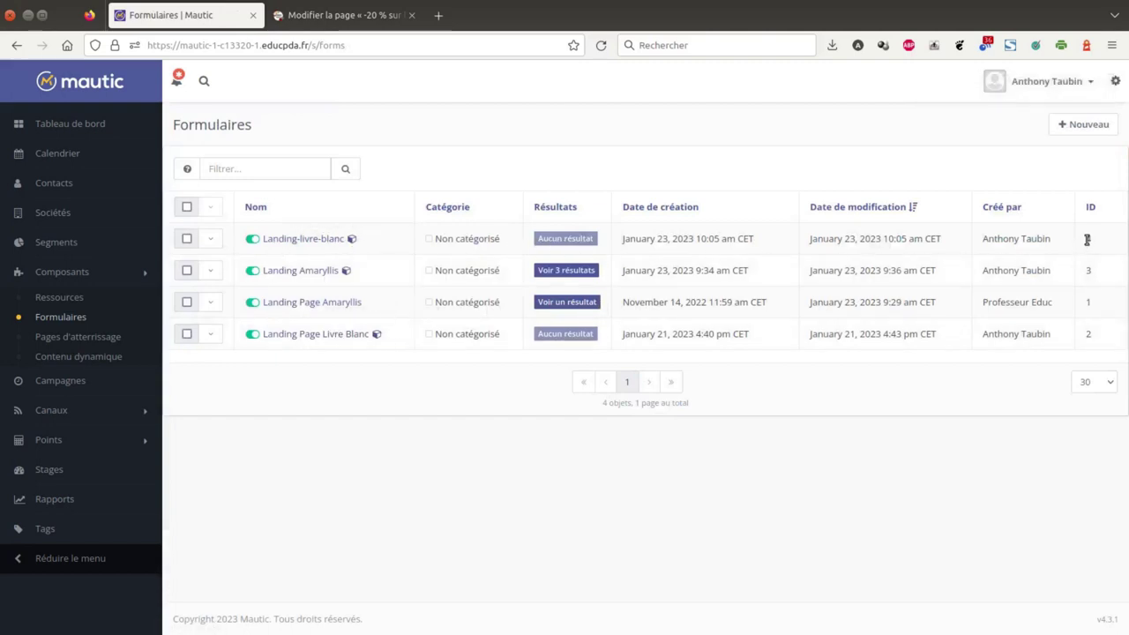
In the WordPress page editor, set the Mautic shortcode's form id to 4 and view the updated landing page in a new tab.
click(347, 18)
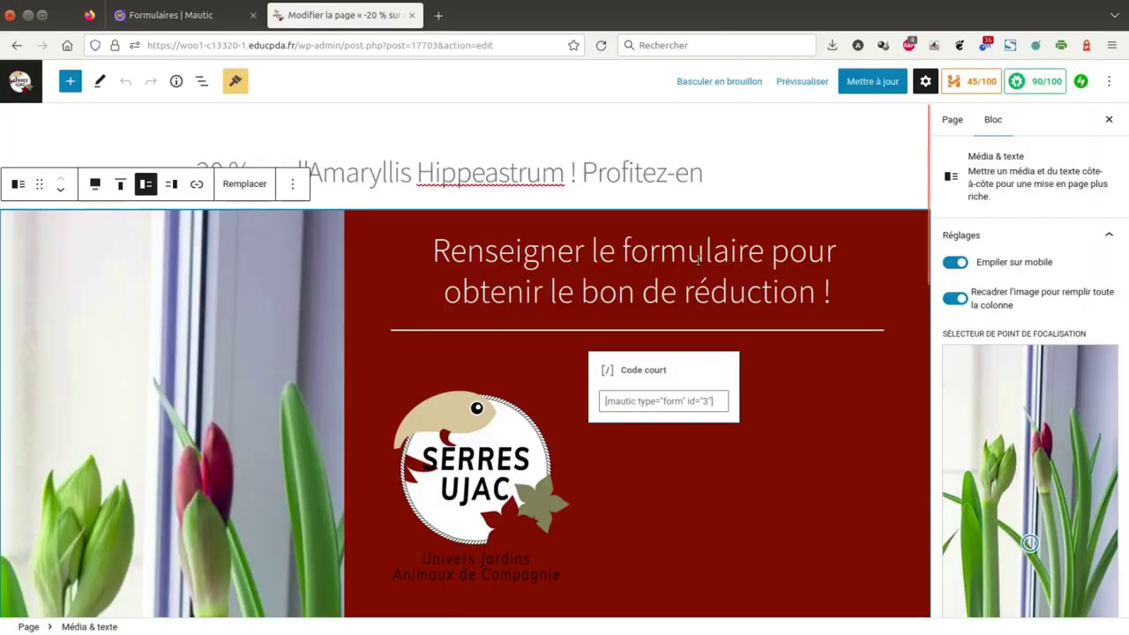
click(706, 404)
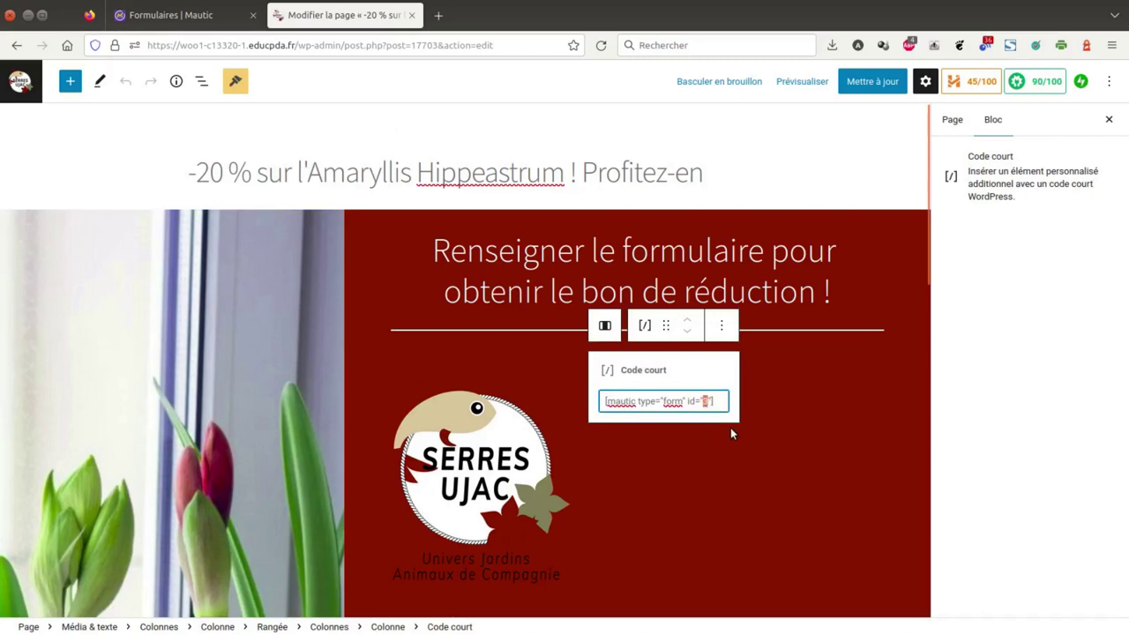
text(4)
click(855, 87)
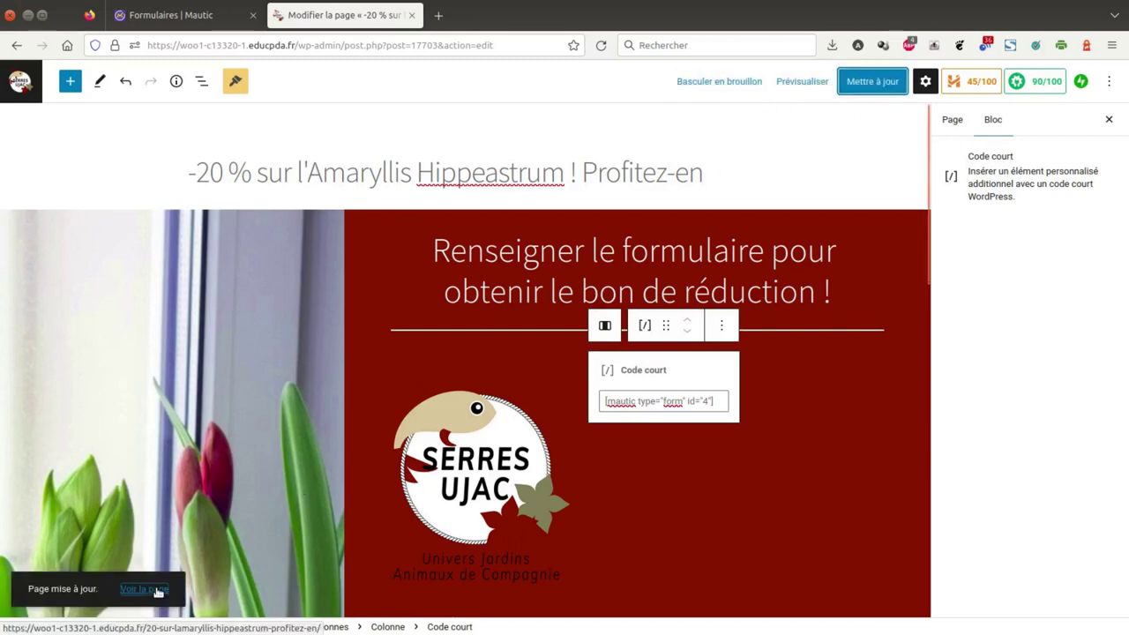
middle_click(145, 588)
click(494, 16)
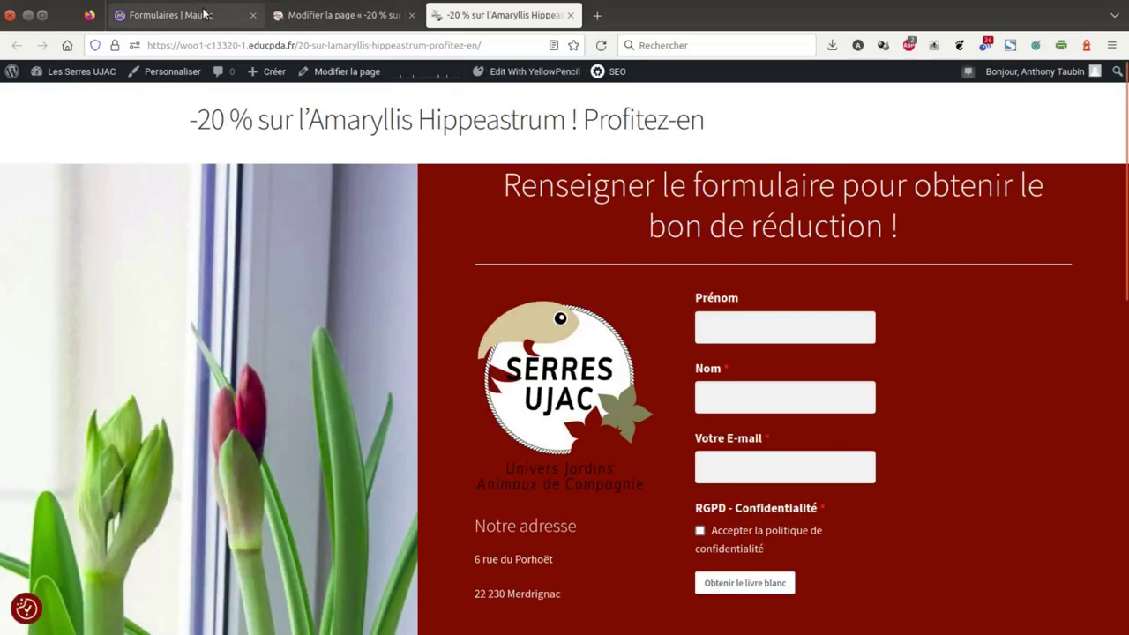
Set the Mautic shortcode's form id back to 3 in WordPress, update the page and switch back to the Mautic form list.
click(339, 15)
click(709, 402)
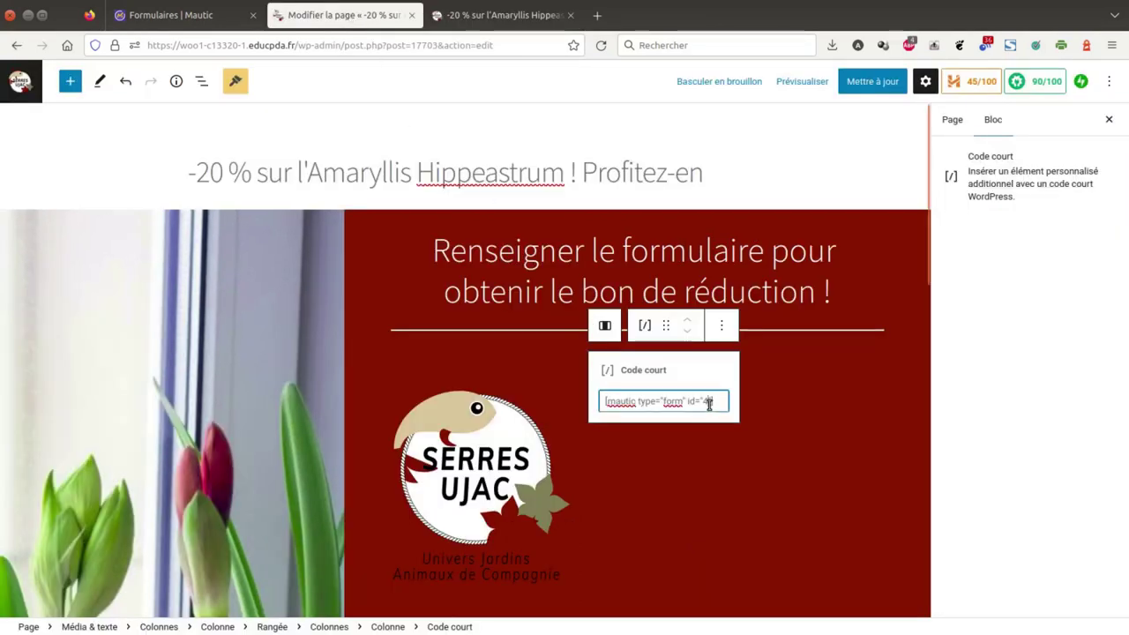
text(3)
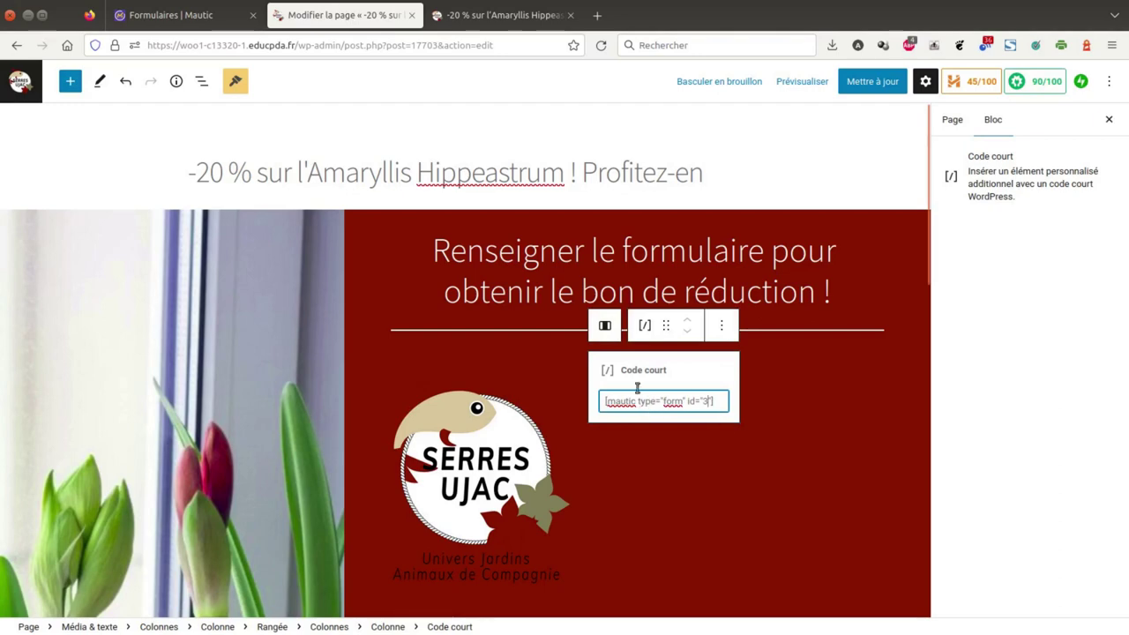
click(869, 82)
click(187, 14)
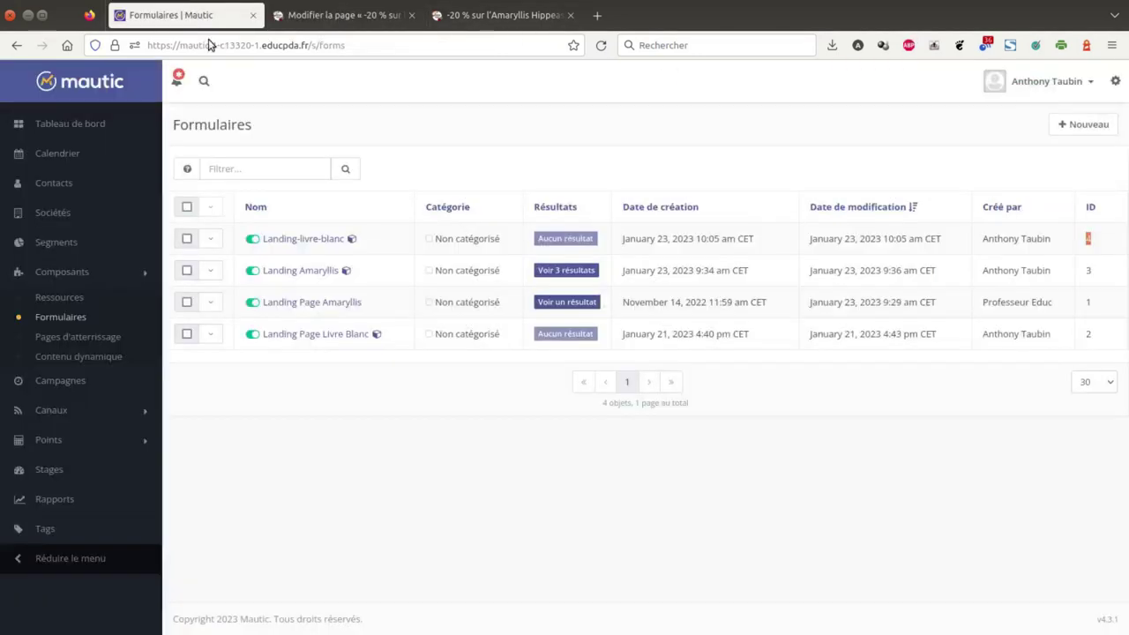